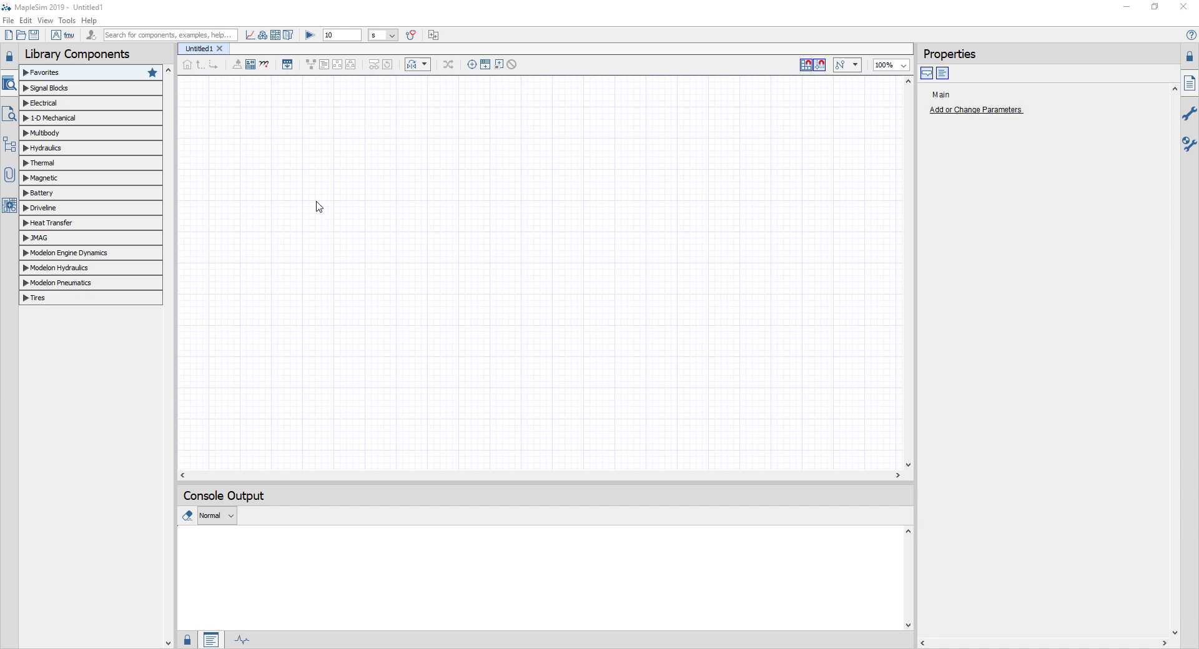
# Import the PickAndPlace.SLDASM assembly through File > Import CAD.
pyautogui.click(15, 22)
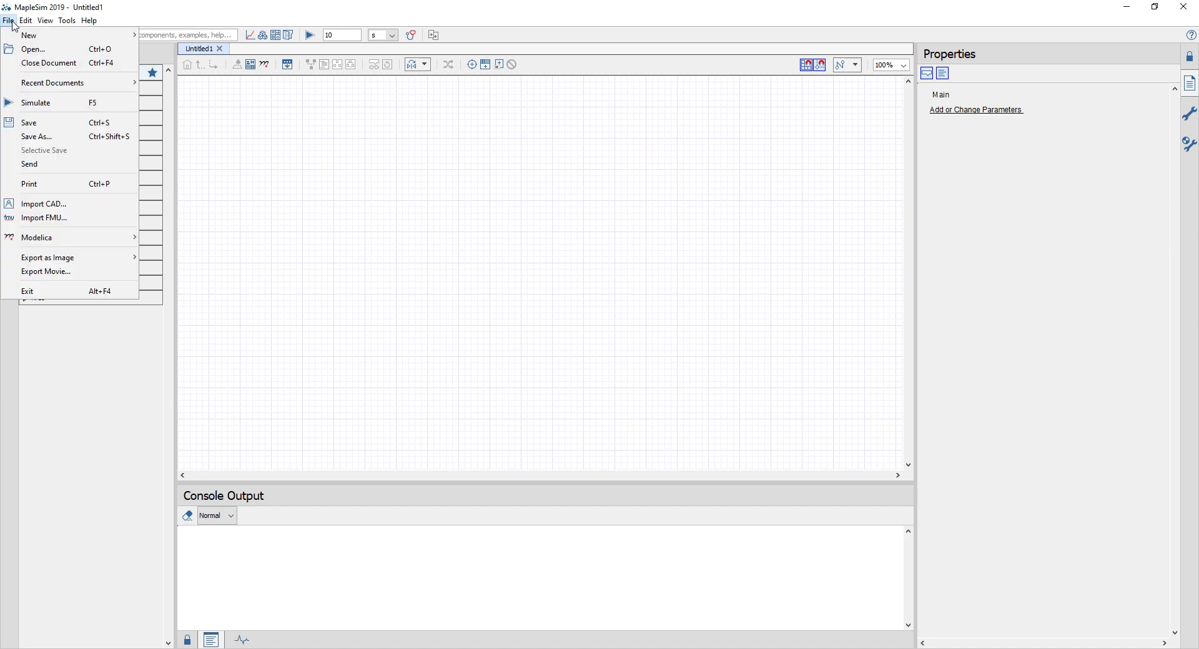
pyautogui.click(50, 203)
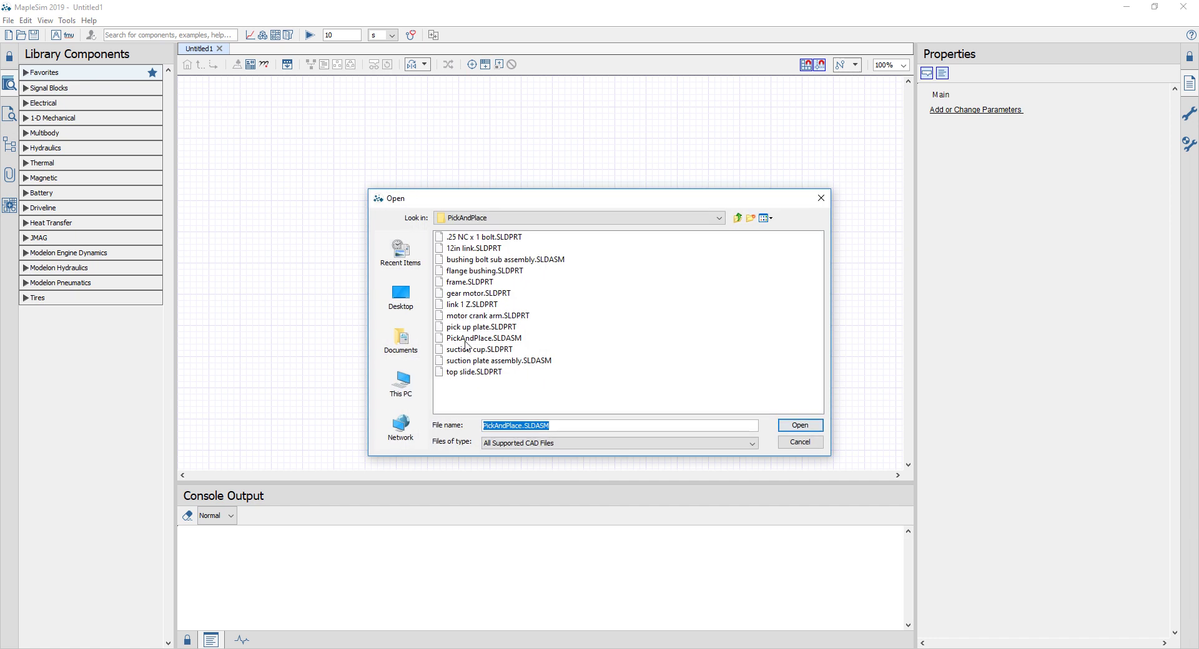
pyautogui.click(480, 341)
pyautogui.click(800, 422)
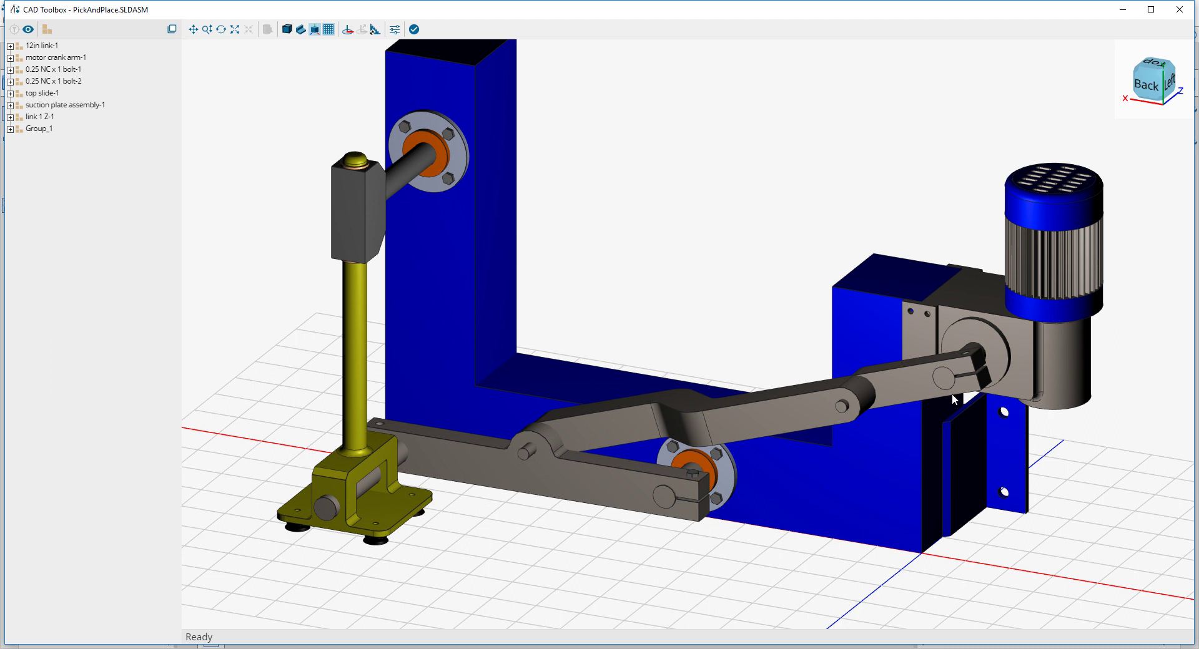
# Hide the motor and gearbox group, the motor crank arm, and link 1 Z-1.
pyautogui.rightClick(998, 353)
pyautogui.click(1027, 409)
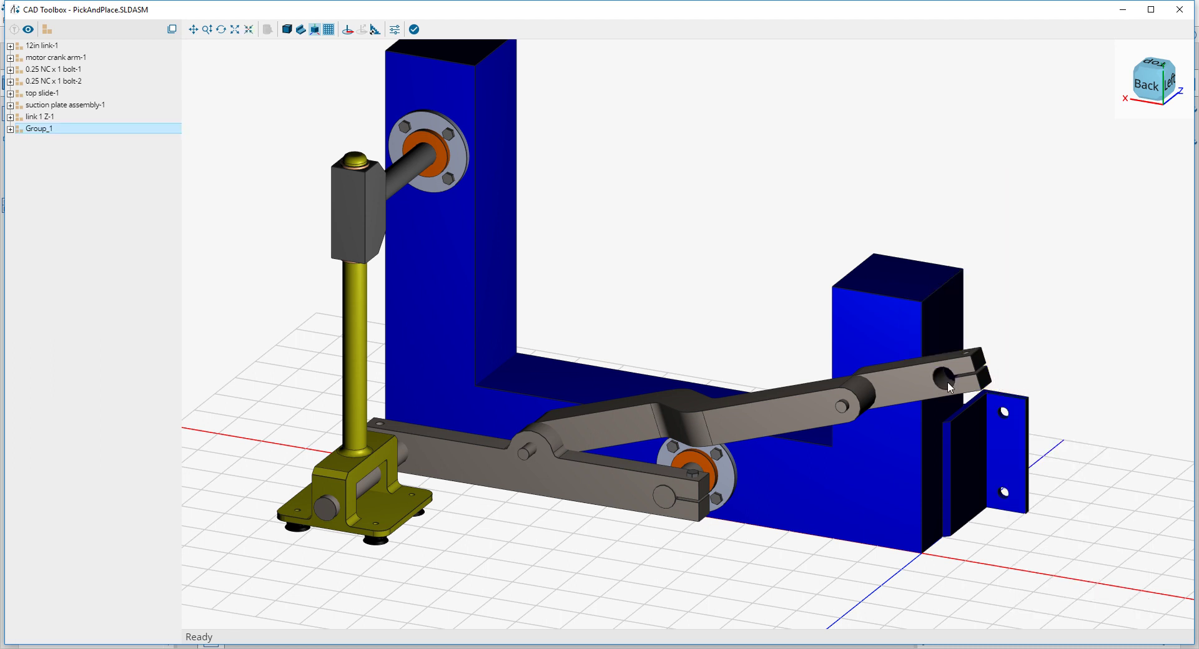
pyautogui.rightClick(894, 398)
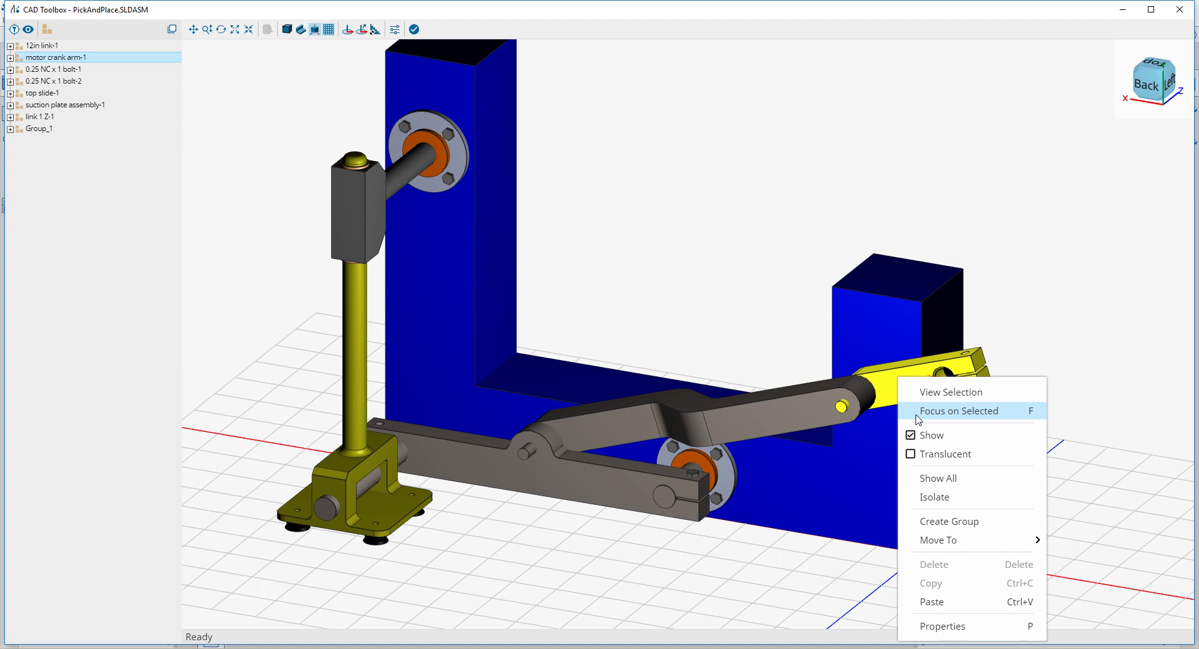
pyautogui.click(923, 435)
pyautogui.rightClick(787, 377)
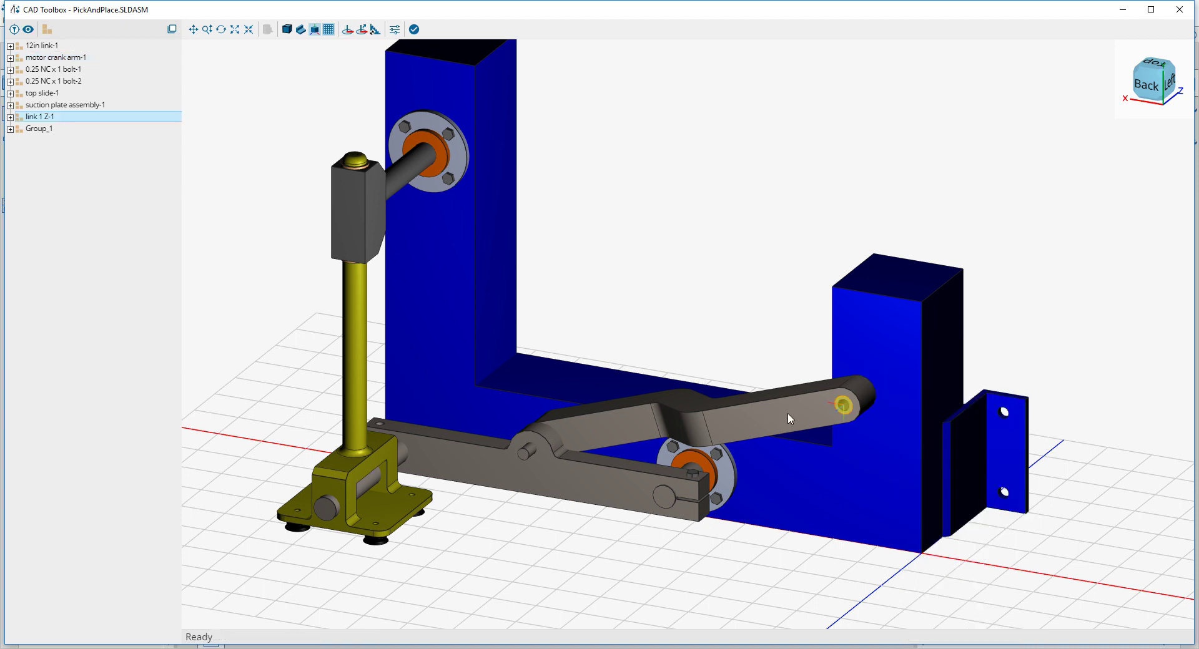
pyautogui.click(818, 436)
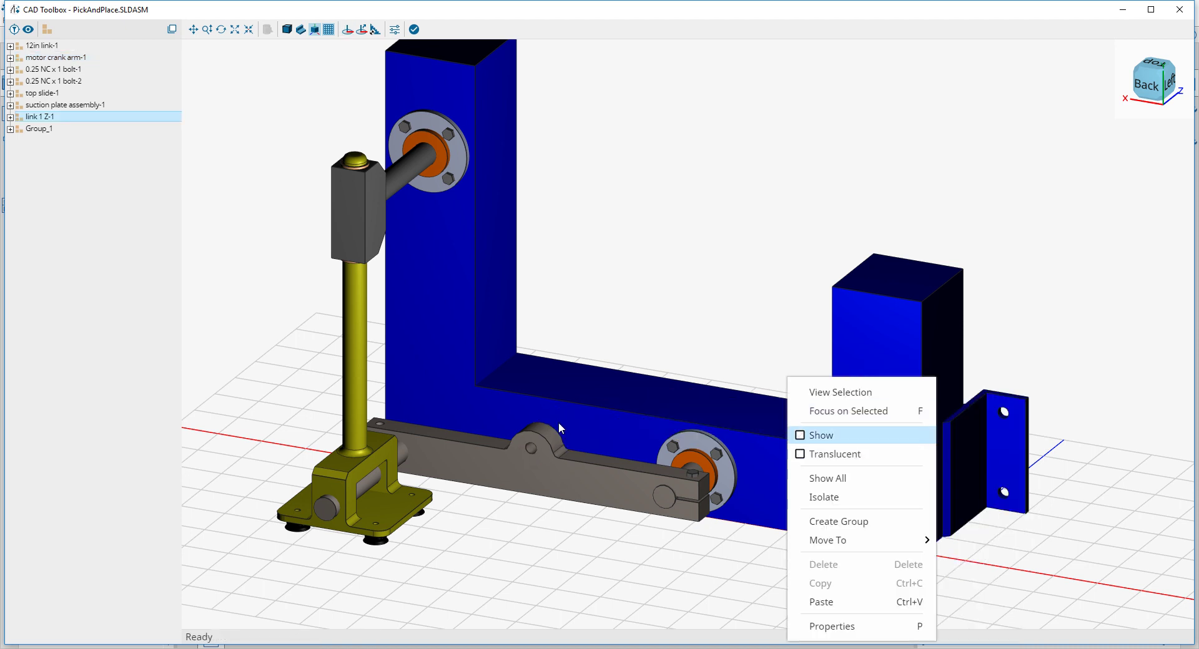
# Hide the 12in link and place a coordinate frame at the lower bearing.
pyautogui.press('c')
pyautogui.click(530, 452)
pyautogui.rightClick(609, 474)
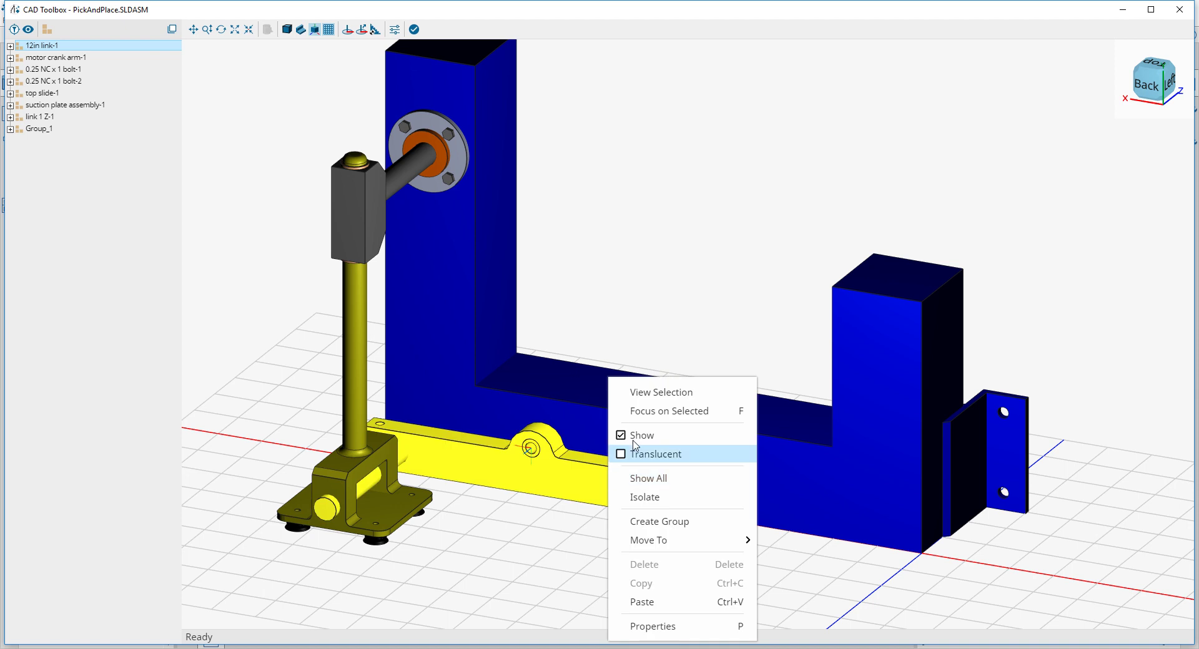
pyautogui.click(634, 435)
pyautogui.press('Escape')
pyautogui.press('c')
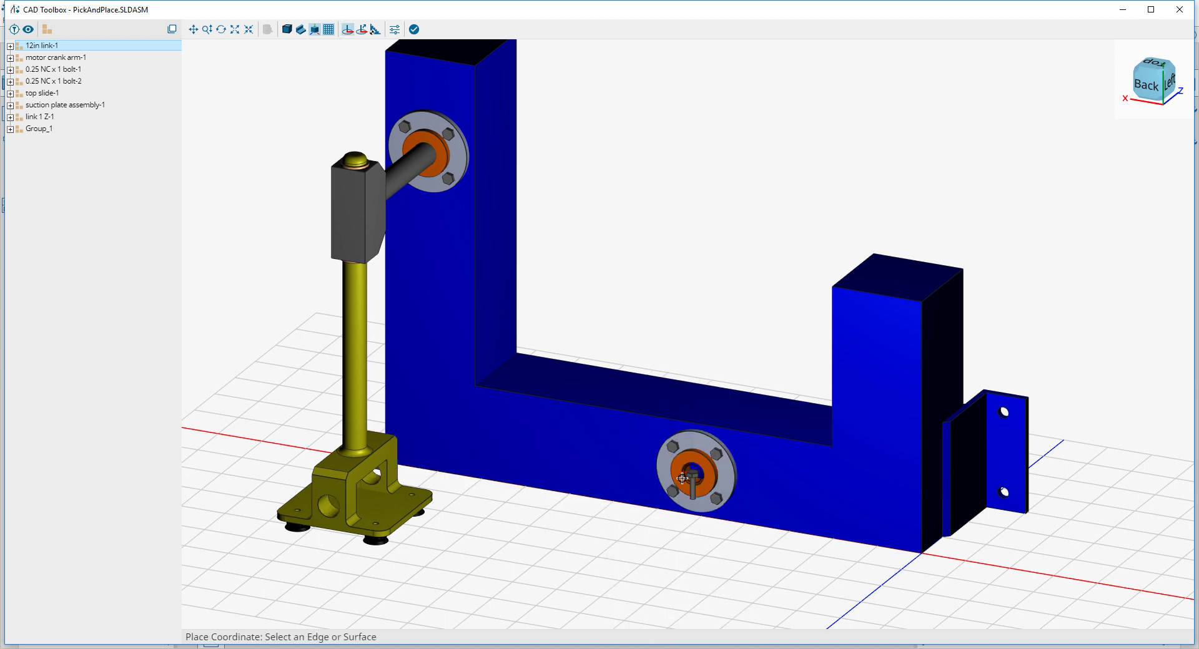
pyautogui.click(682, 478)
# Hide the suction plate assembly and orbit to view the mechanism from below.
pyautogui.press('c')
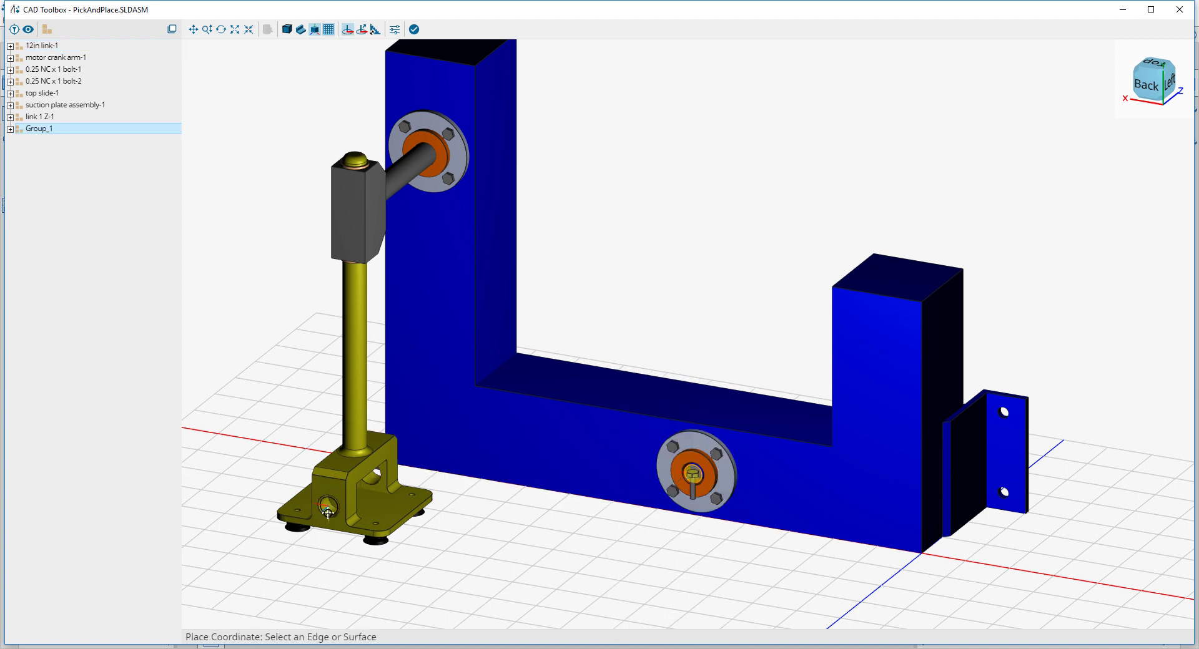
pyautogui.click(329, 516)
pyautogui.rightClick(363, 320)
pyautogui.click(395, 378)
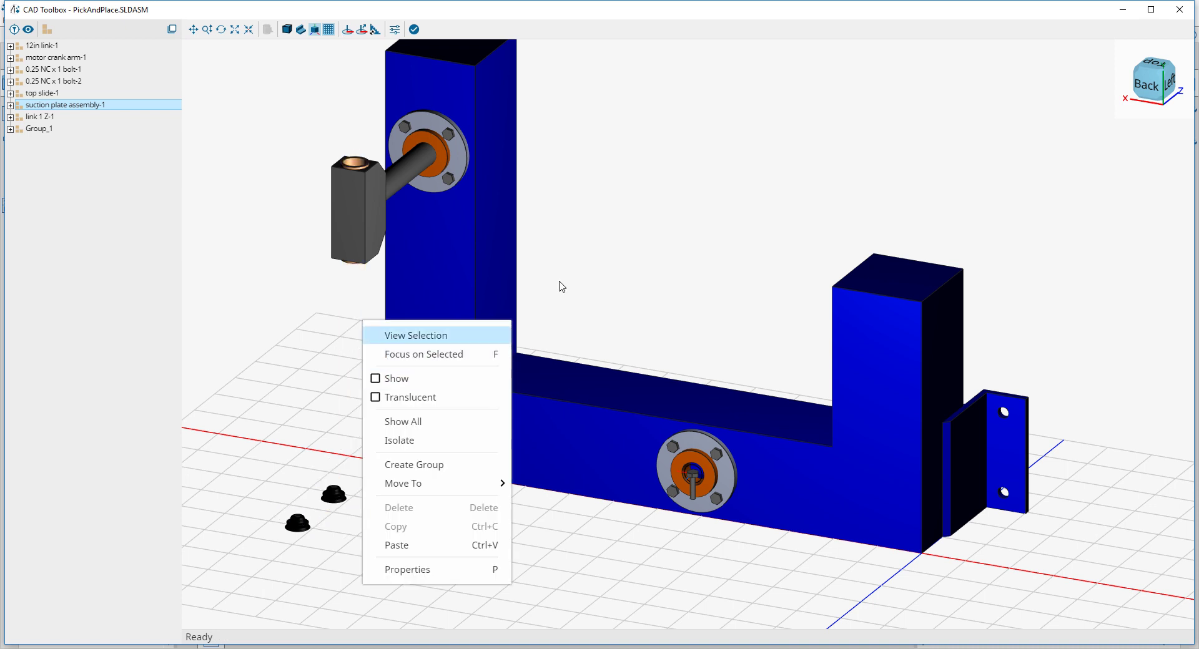
pyautogui.click(585, 247)
pyautogui.moveTo(581, 227); pyautogui.dragTo(350, 270)
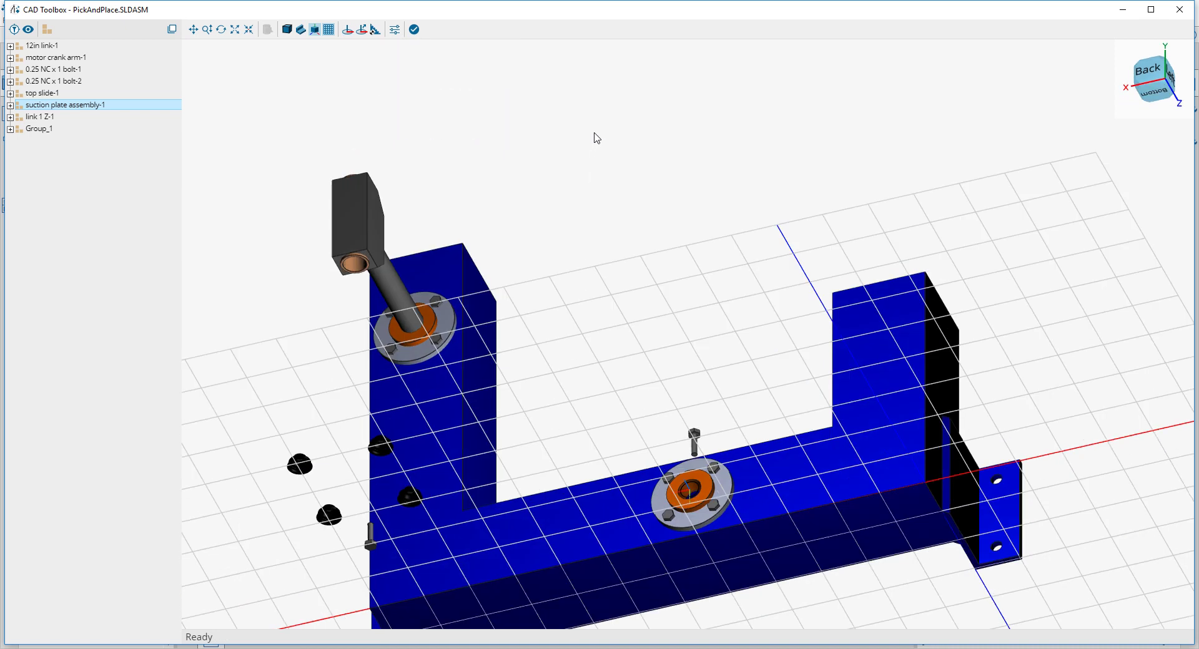
# Hide the top slide, place a frame at the upper bearing, then show all parts.
pyautogui.press('c')
pyautogui.click(350, 270)
pyautogui.moveTo(476, 238); pyautogui.dragTo(485, 304)
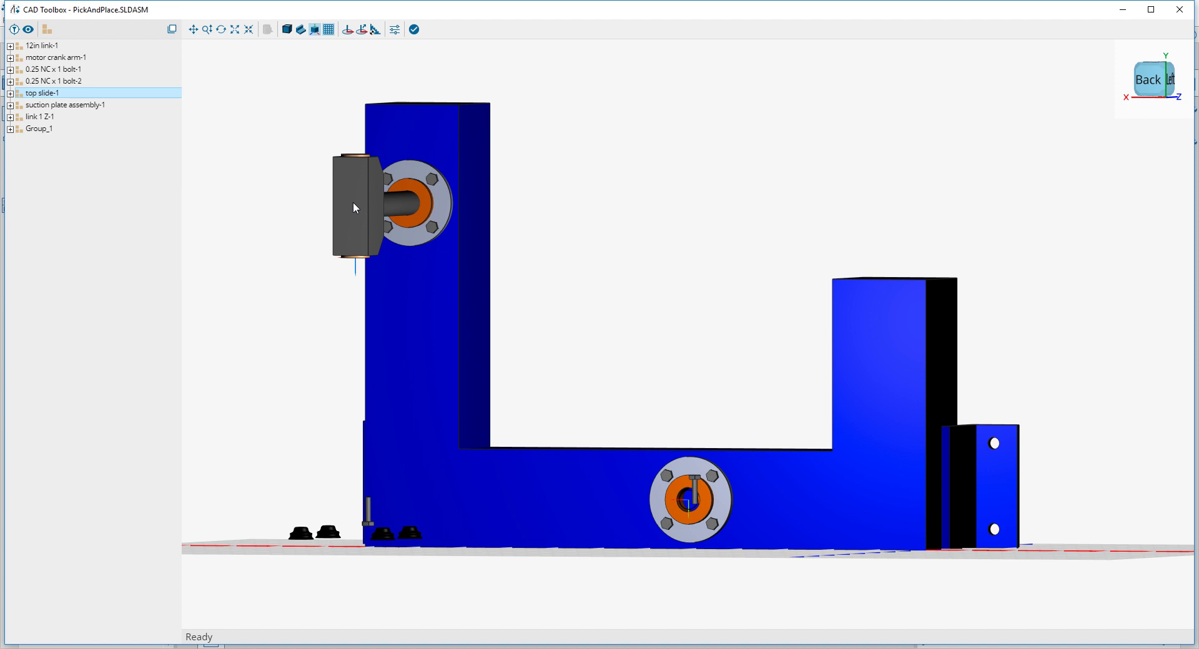
pyautogui.rightClick(353, 201)
pyautogui.click(394, 270)
pyautogui.click(557, 295)
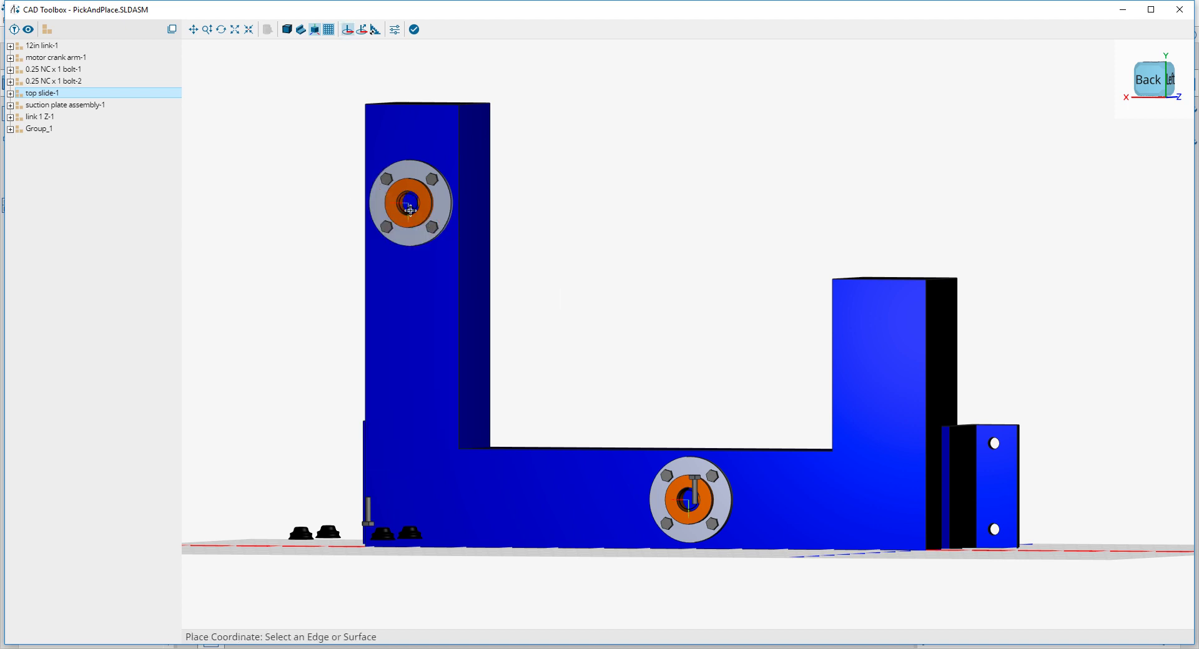
pyautogui.rightClick(675, 196)
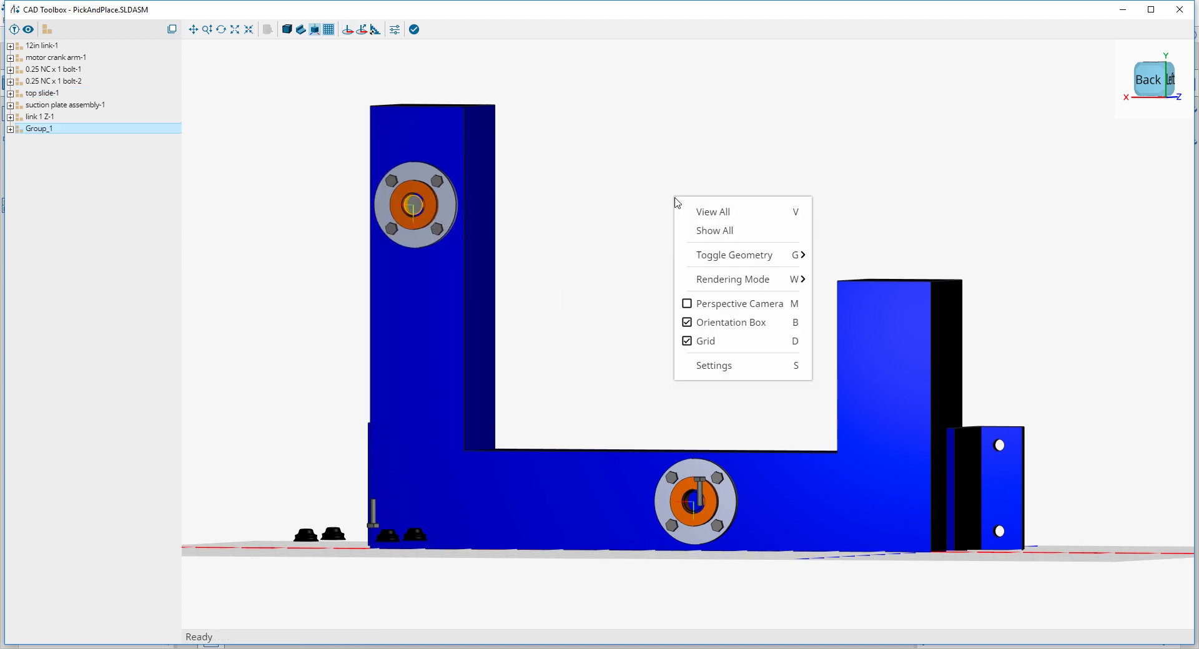
pyautogui.click(713, 231)
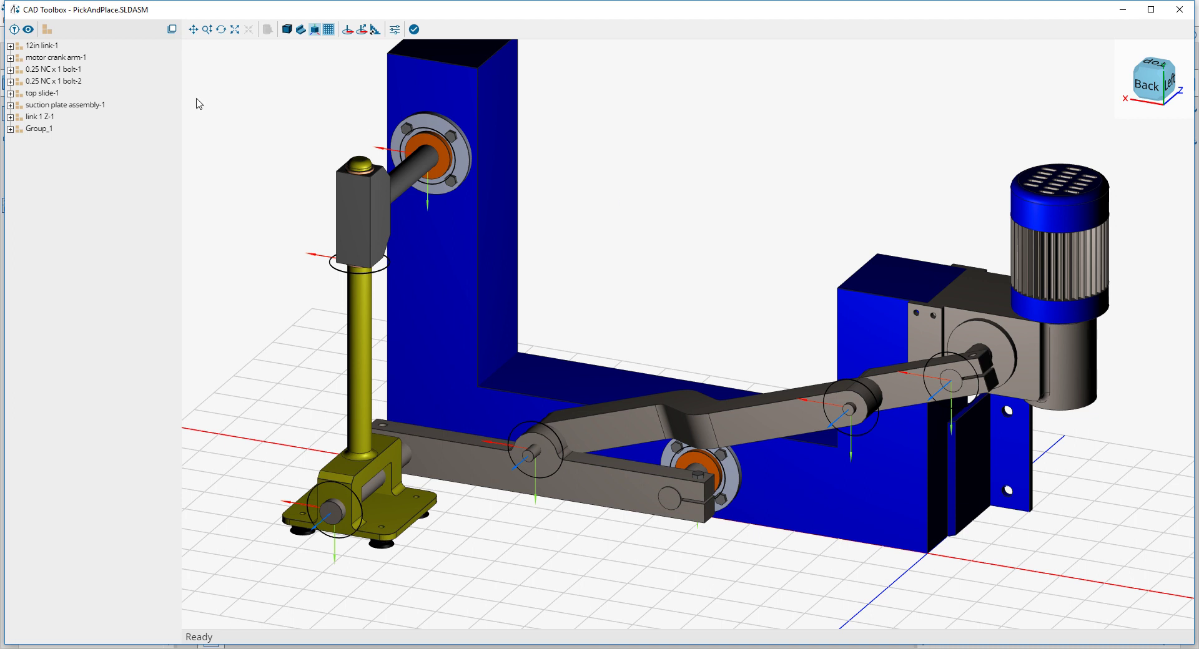
# Select the 12in link and both bolts and create a group named Link.
pyautogui.click(41, 46)
pyautogui.keyDown('ctrl'); pyautogui.click(46, 68); pyautogui.keyUp('ctrl')
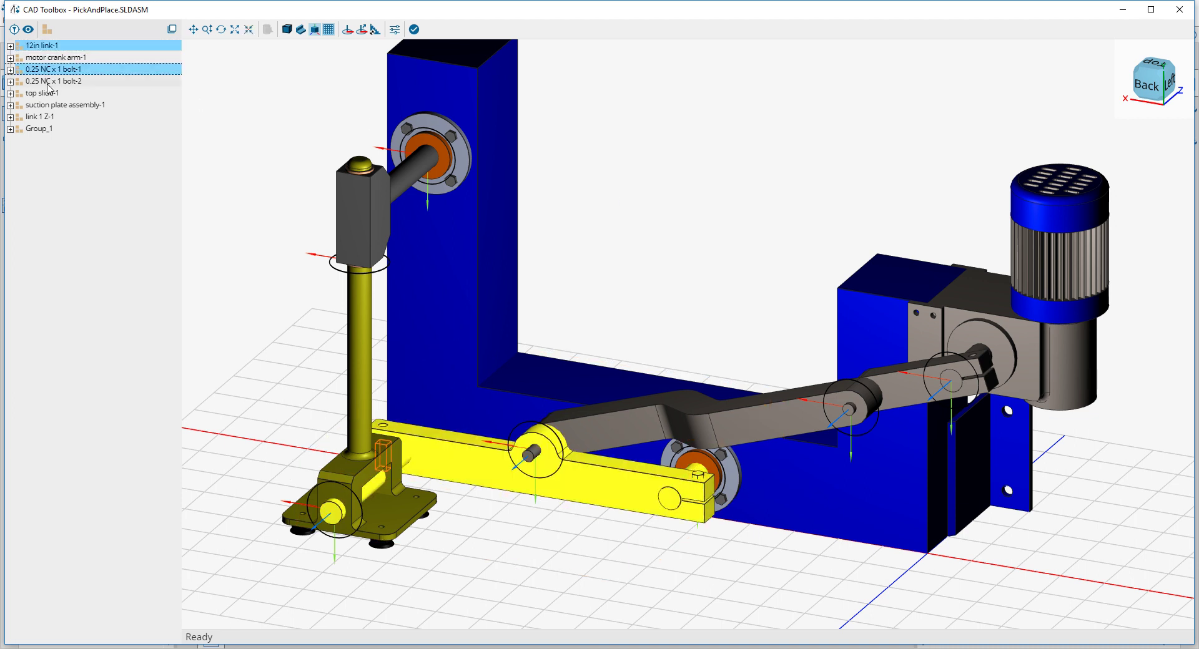
pyautogui.click(47, 29)
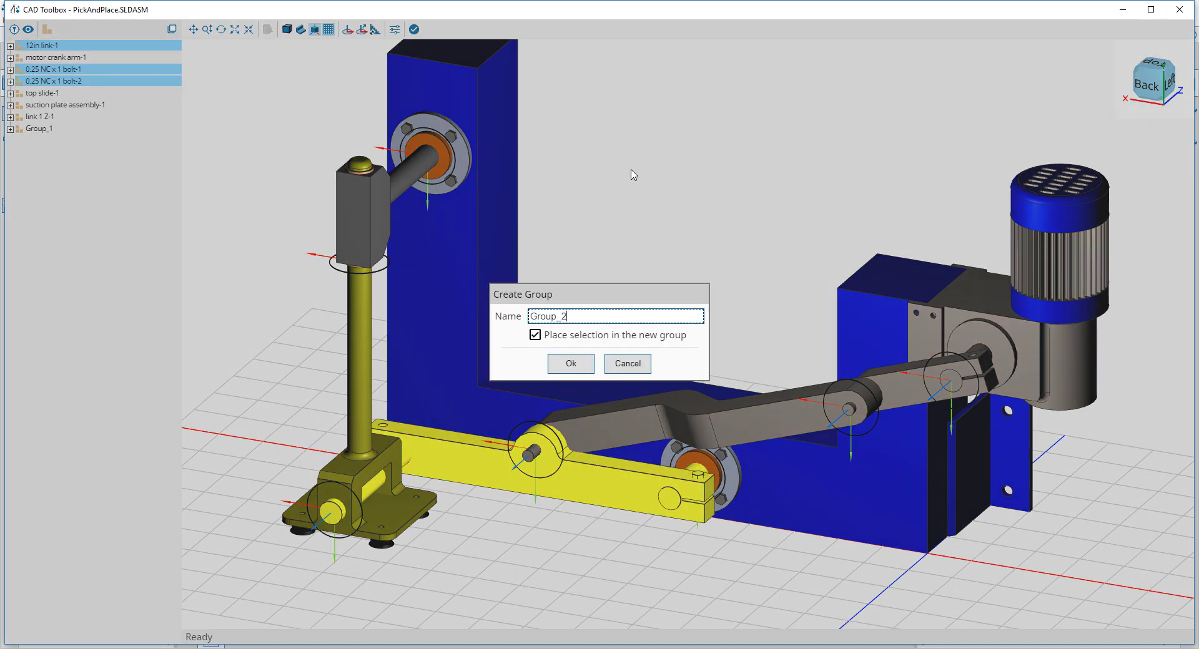
pyautogui.doubleClick(532, 316)
pyautogui.press('BackSpace')
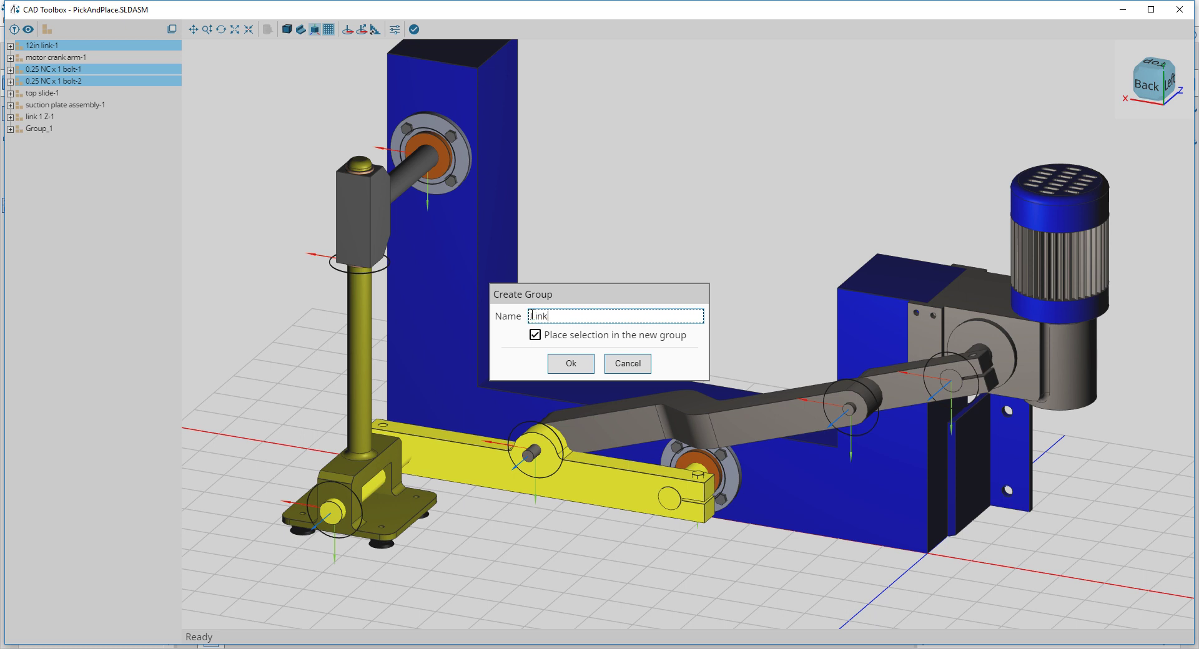
pyautogui.write('Link')
pyautogui.press('Return')
pyautogui.click(796, 273)
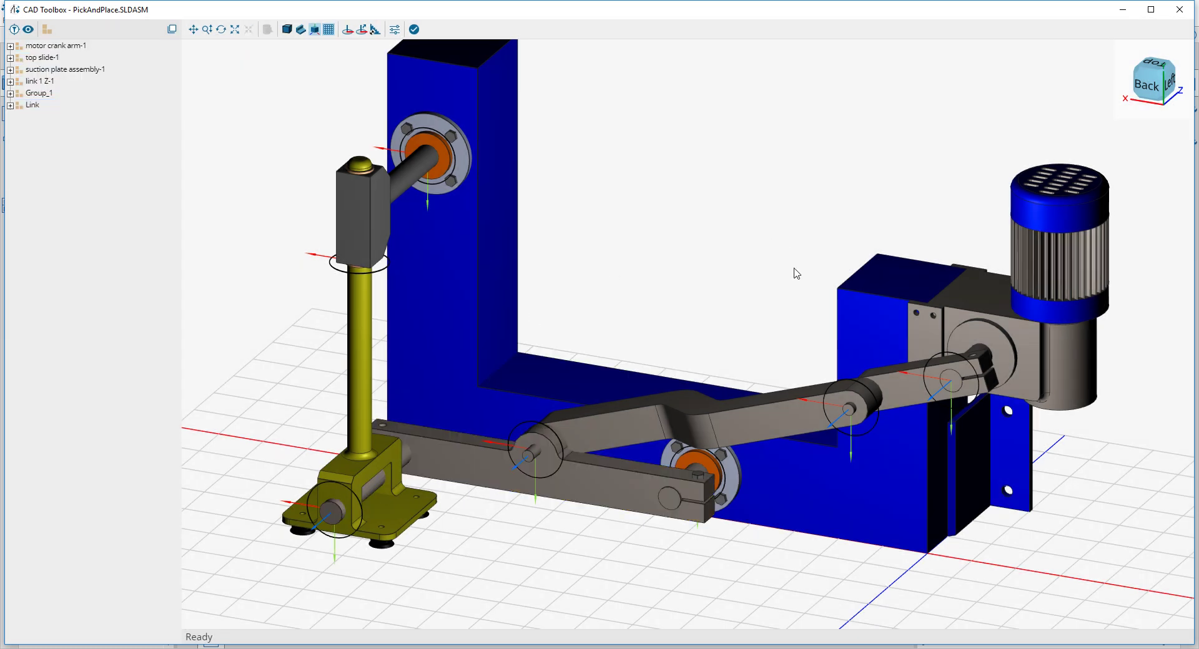
# Rename the coordinate frames at the crank end, middle and left link joints, and lower bearing.
pyautogui.doubleClick(952, 366)
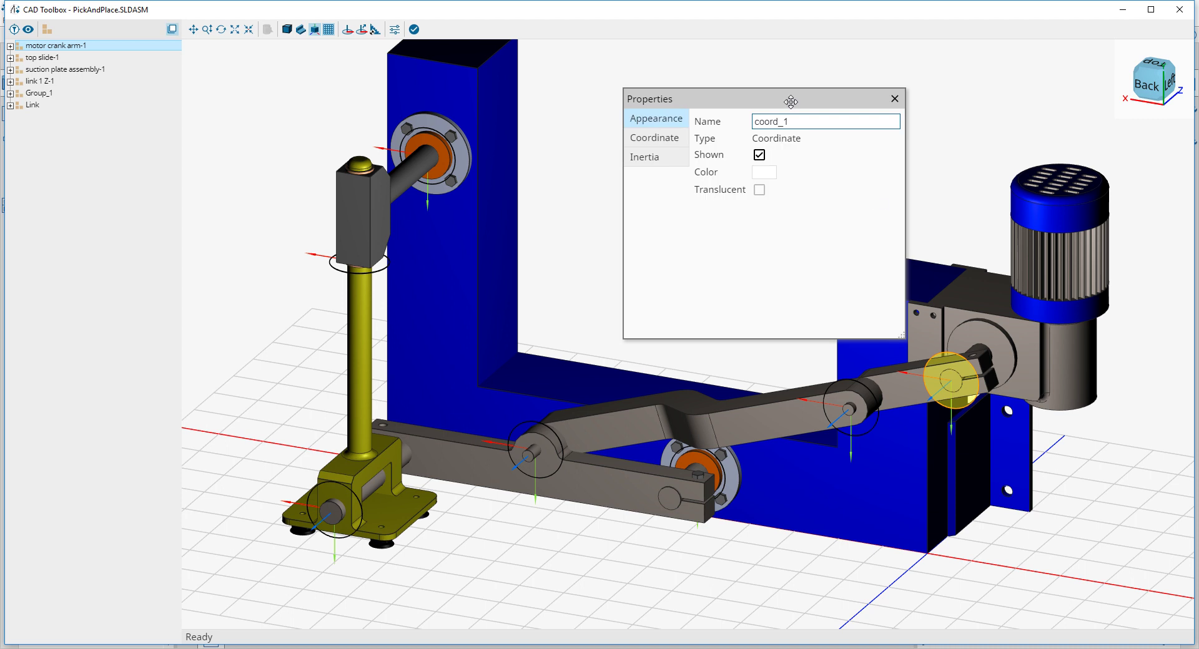
pyautogui.doubleClick(754, 122)
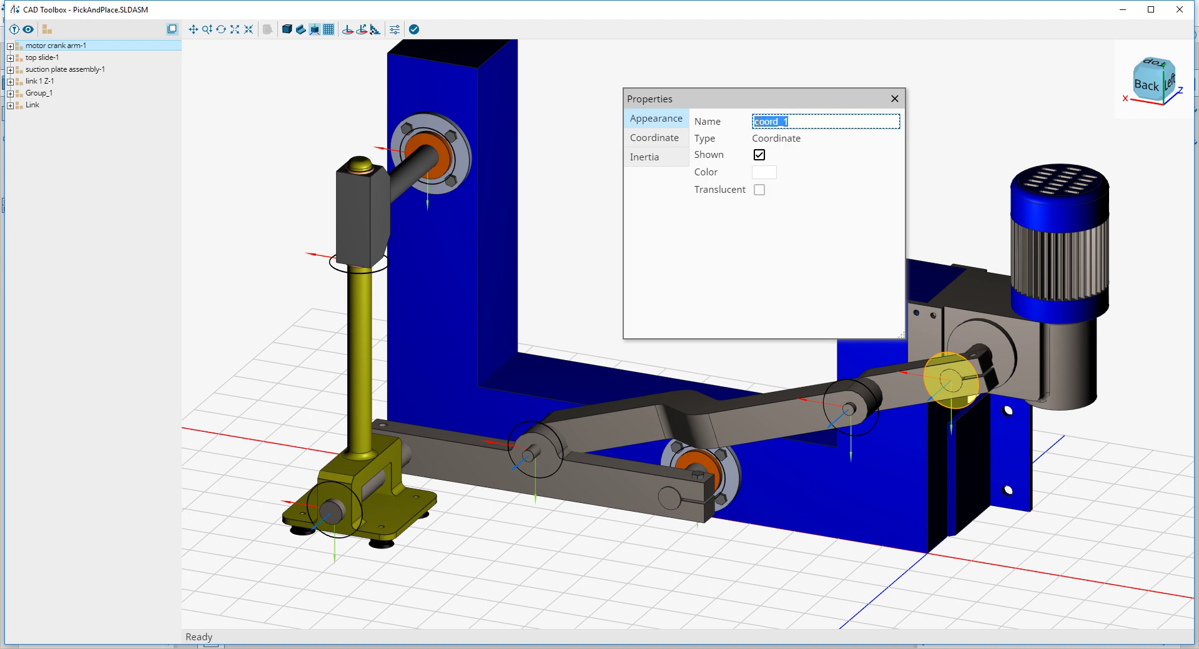
pyautogui.write('A')
pyautogui.click(849, 390)
pyautogui.doubleClick(771, 121)
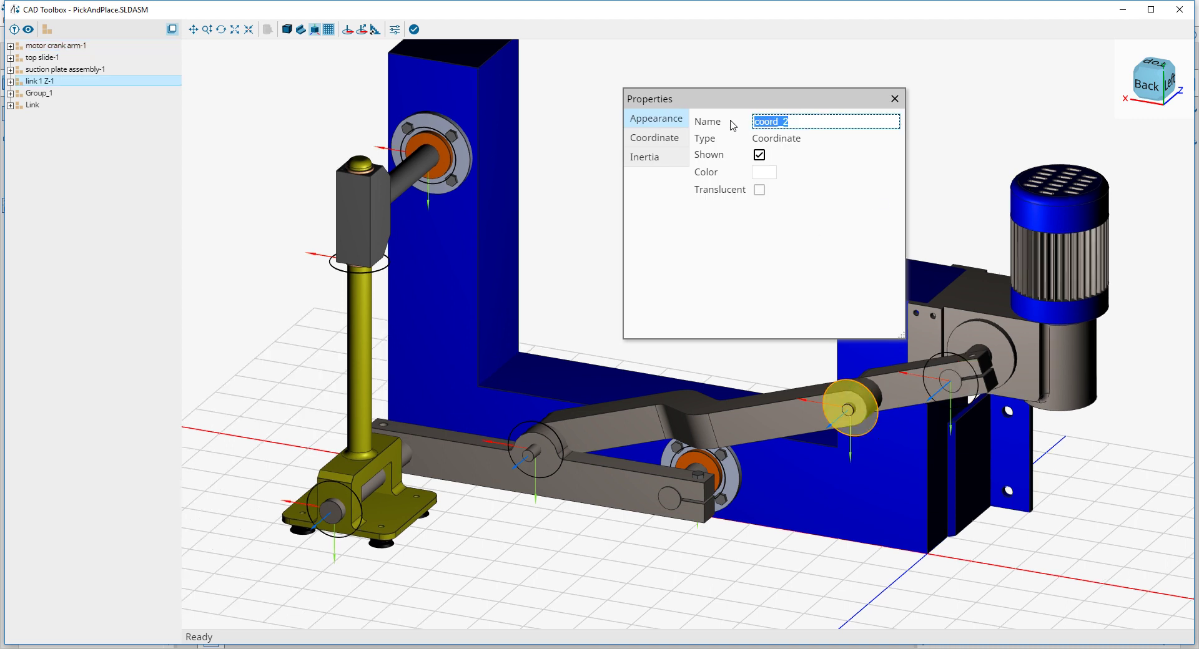
pyautogui.write('B')
pyautogui.click(550, 458)
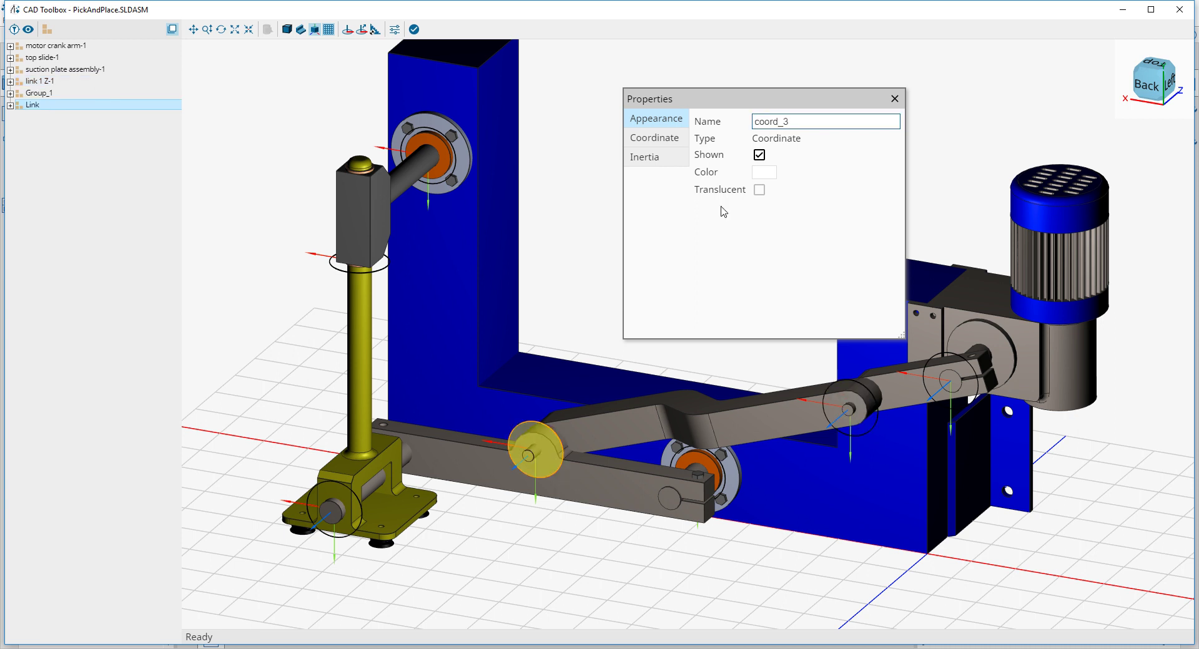
pyautogui.doubleClick(771, 121)
pyautogui.write('B')
pyautogui.click(717, 474)
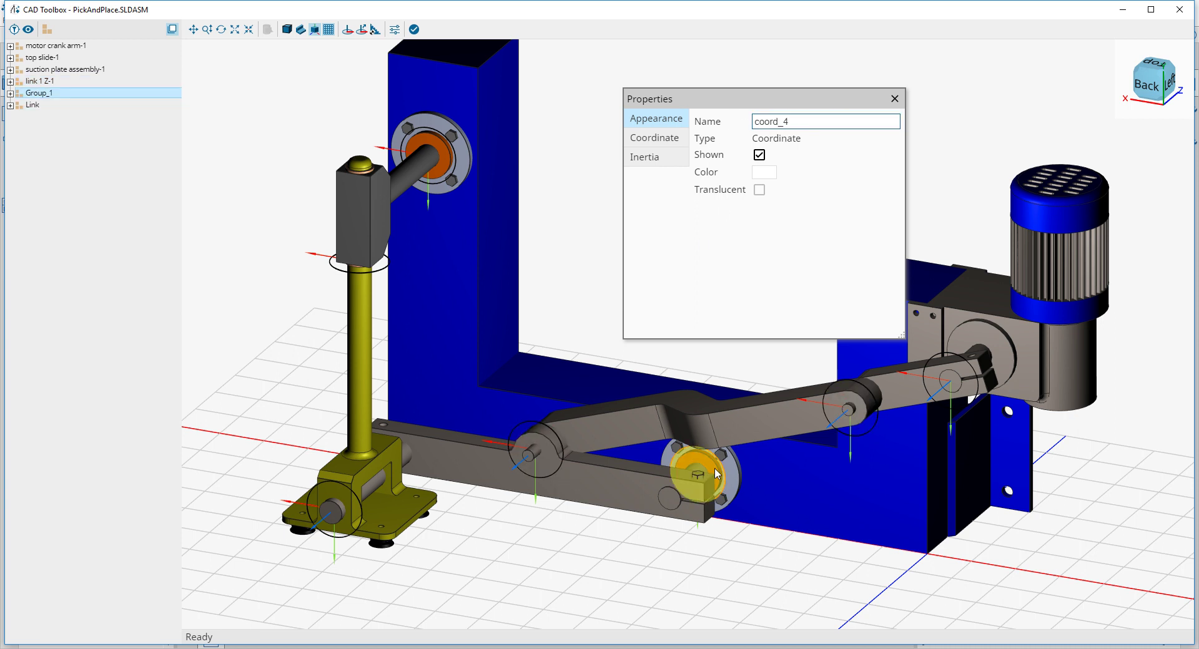
pyautogui.doubleClick(771, 121)
pyautogui.write('B')
# Rename the base bracket, slide and flange coordinates, naming the flange coordinate G.
pyautogui.click(334, 508)
pyautogui.doubleClick(771, 121)
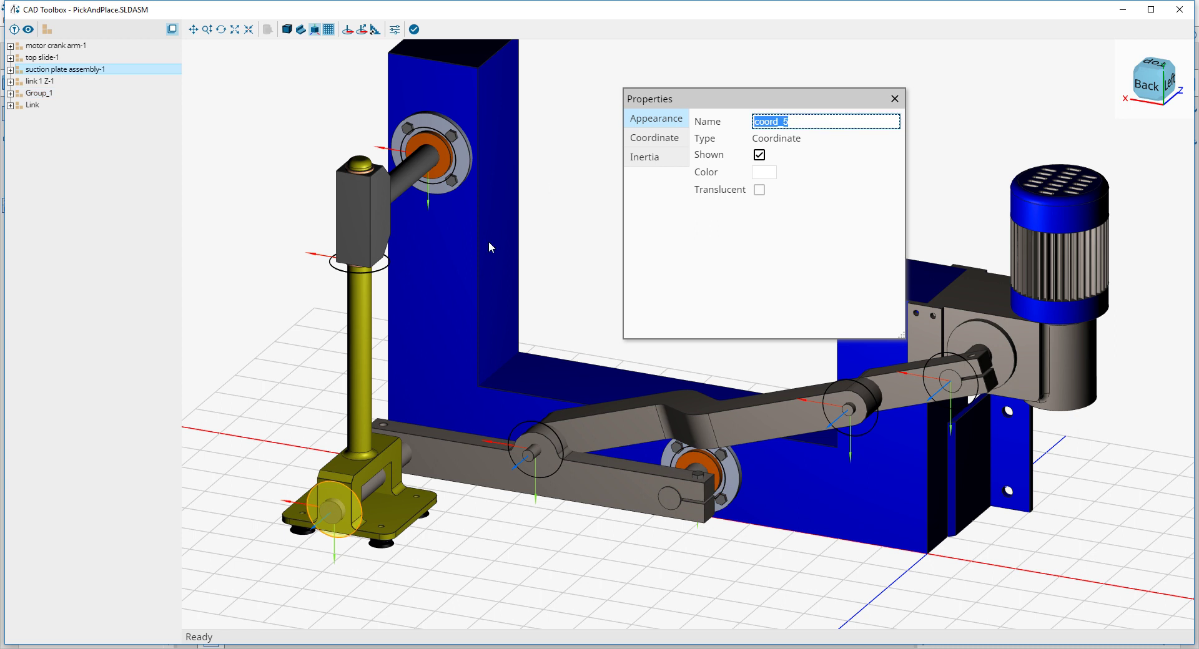
pyautogui.click(354, 269)
pyautogui.doubleClick(772, 121)
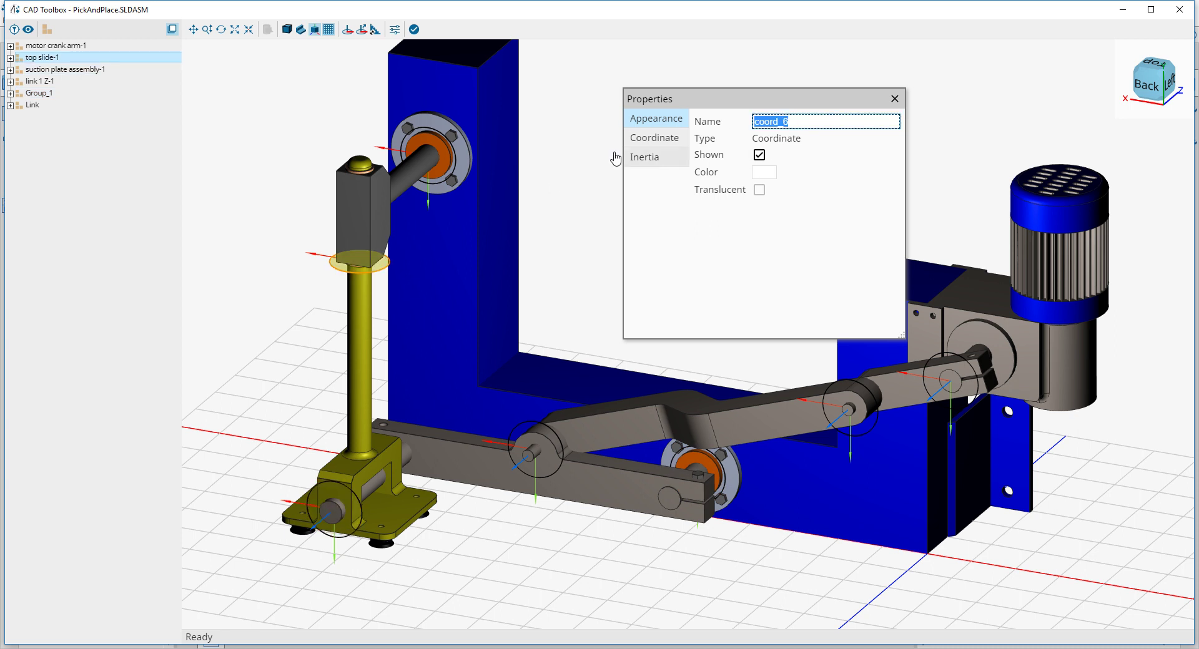
pyautogui.click(432, 143)
pyautogui.doubleClick(793, 121)
pyautogui.write('G')
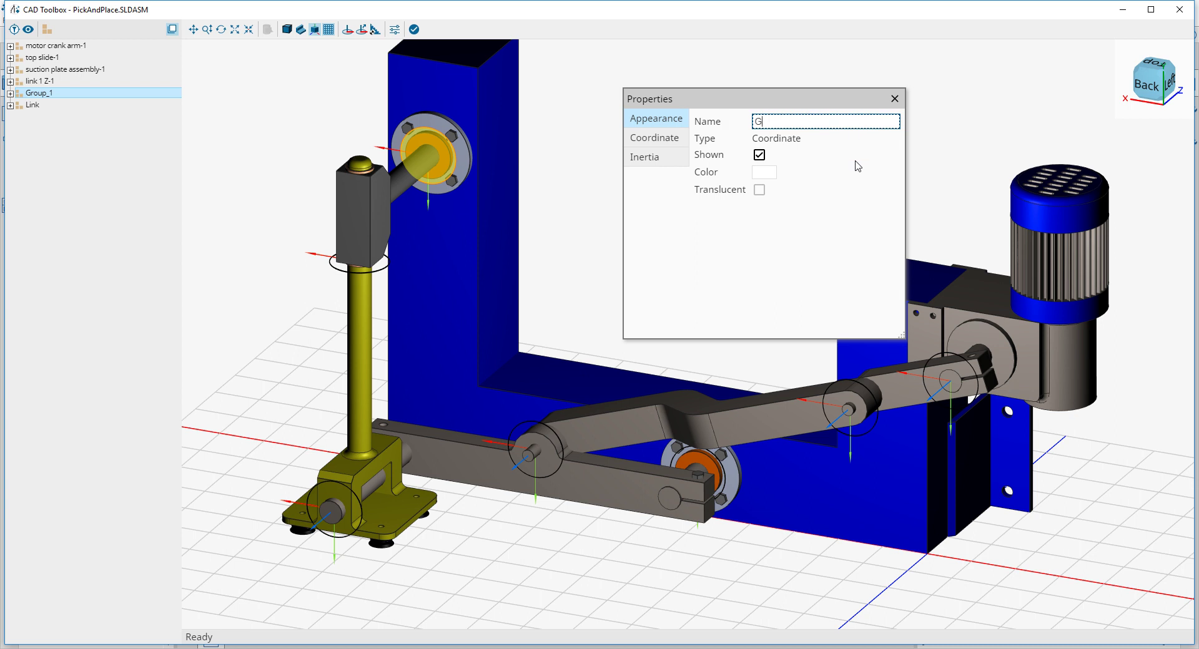
# Place a new coordinate G on the frame body and set its X, Y, Z to 0.
pyautogui.click(863, 514)
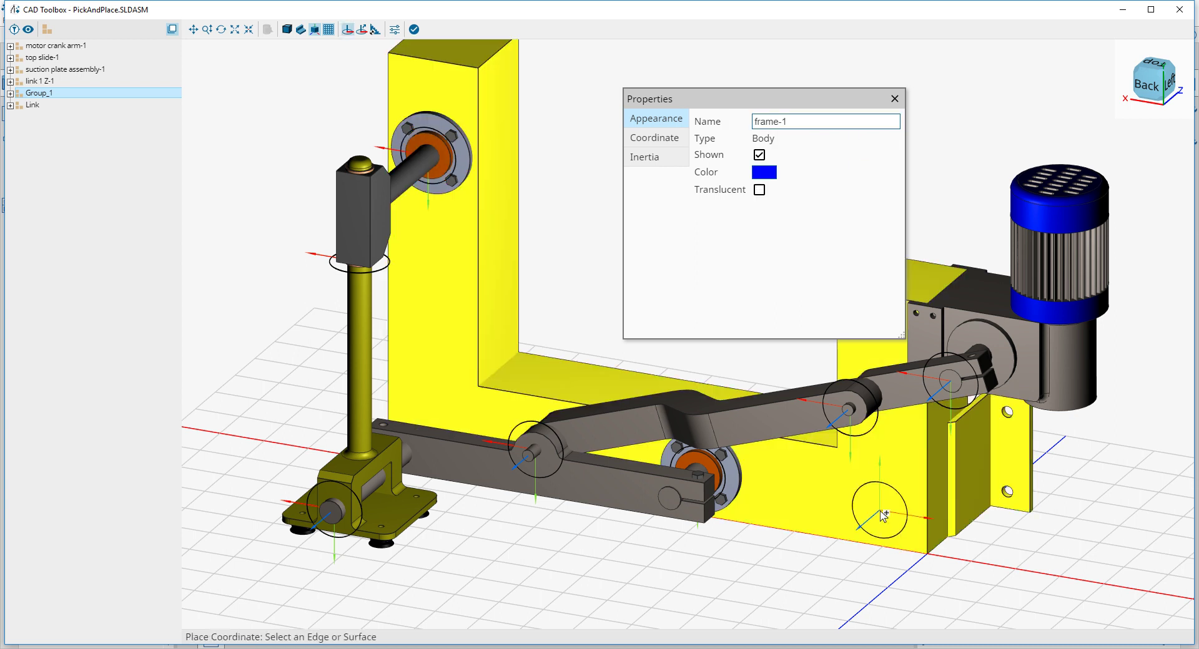
pyautogui.click(884, 516)
pyautogui.doubleClick(751, 122)
pyautogui.write('Ground')
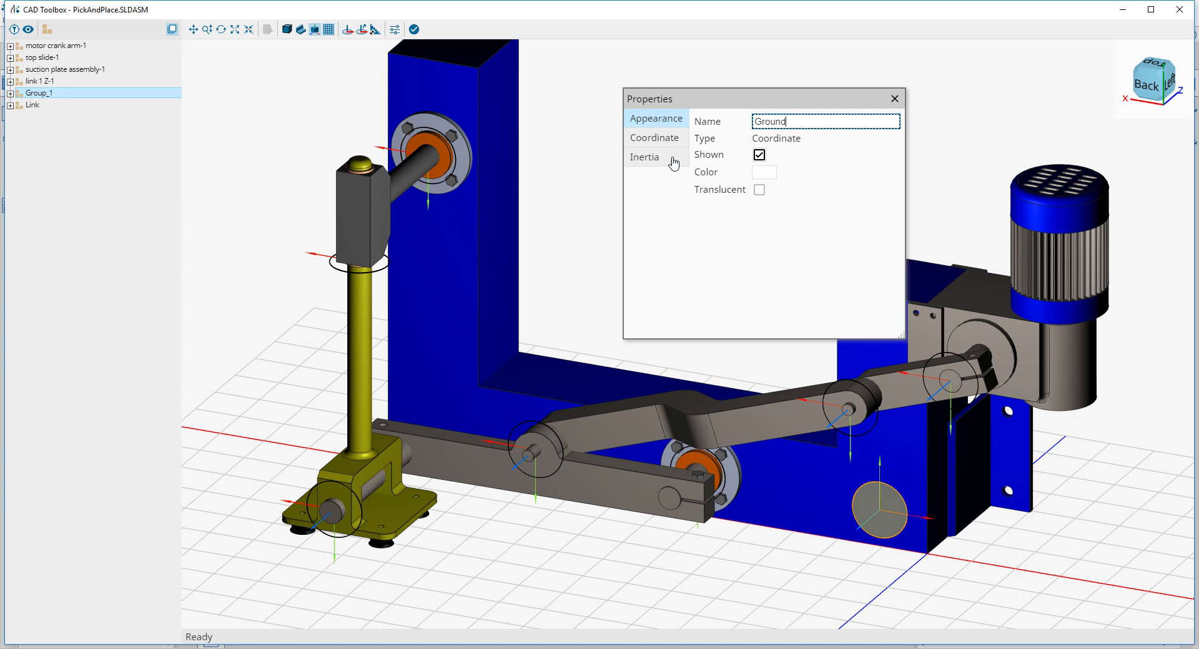
pyautogui.click(654, 138)
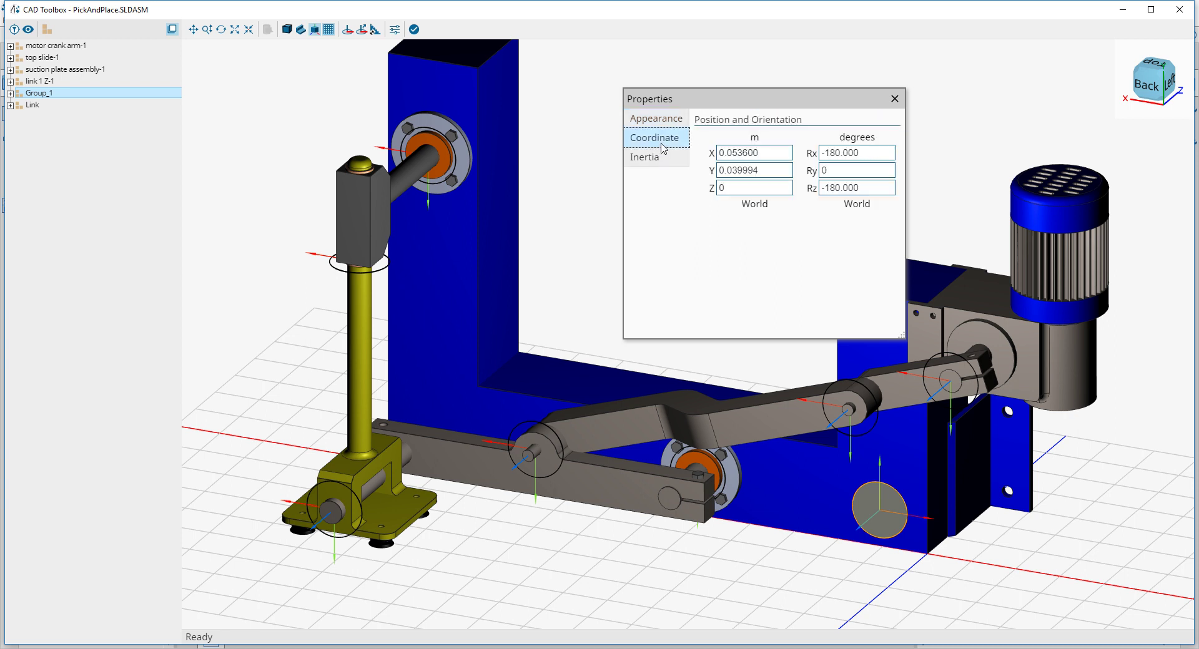
pyautogui.doubleClick(754, 152)
pyautogui.write('0')
pyautogui.press('Tab')
pyautogui.write('0')
pyautogui.press('Tab')
pyautogui.press('Tab')
pyautogui.write('0')
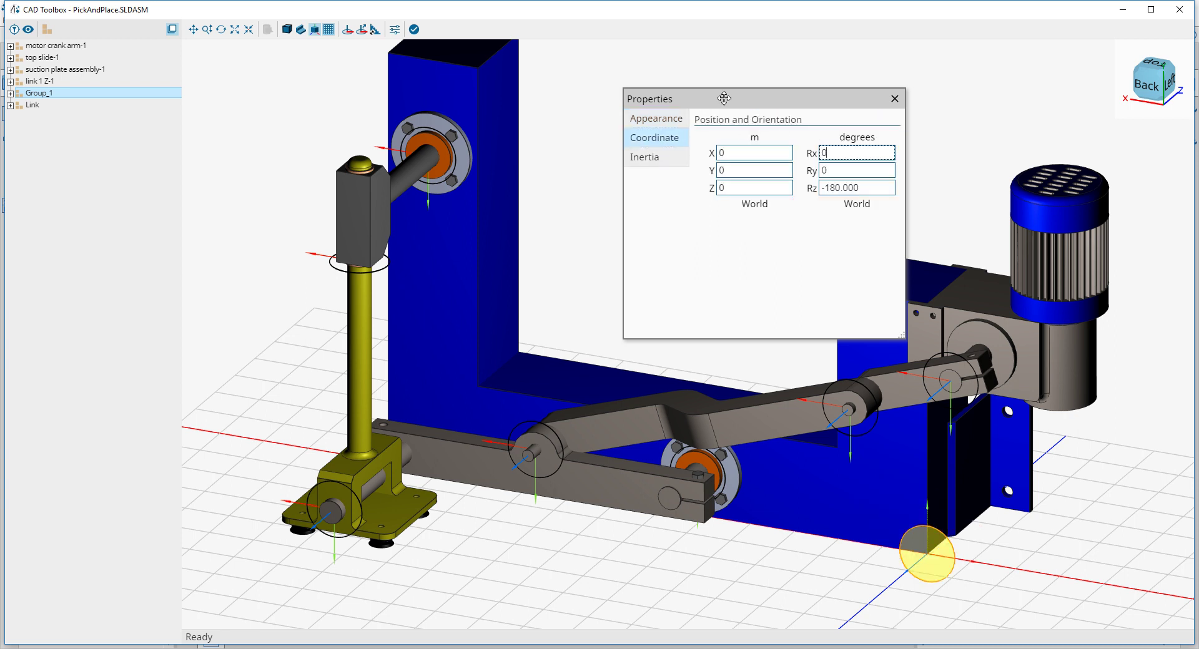
pyautogui.press('Tab')
pyautogui.press('Tab')
# Finish zeroing coordinate G and expand every part in the tree to show its coordinates.
pyautogui.write('0')
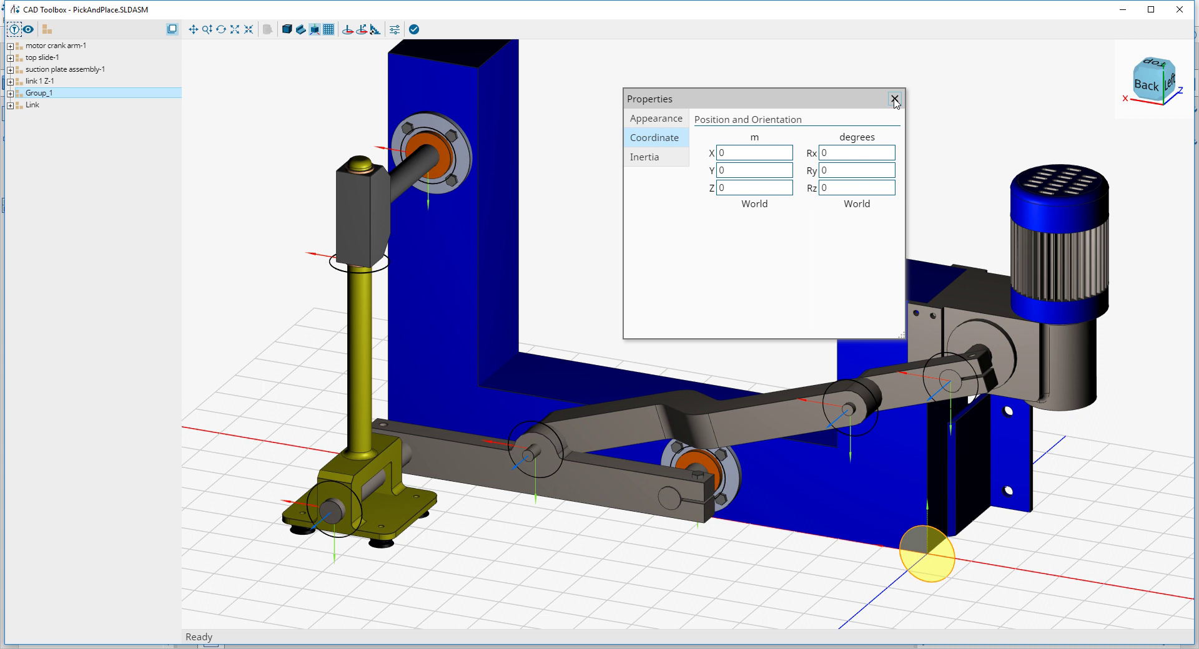
pyautogui.click(895, 99)
pyautogui.click(14, 30)
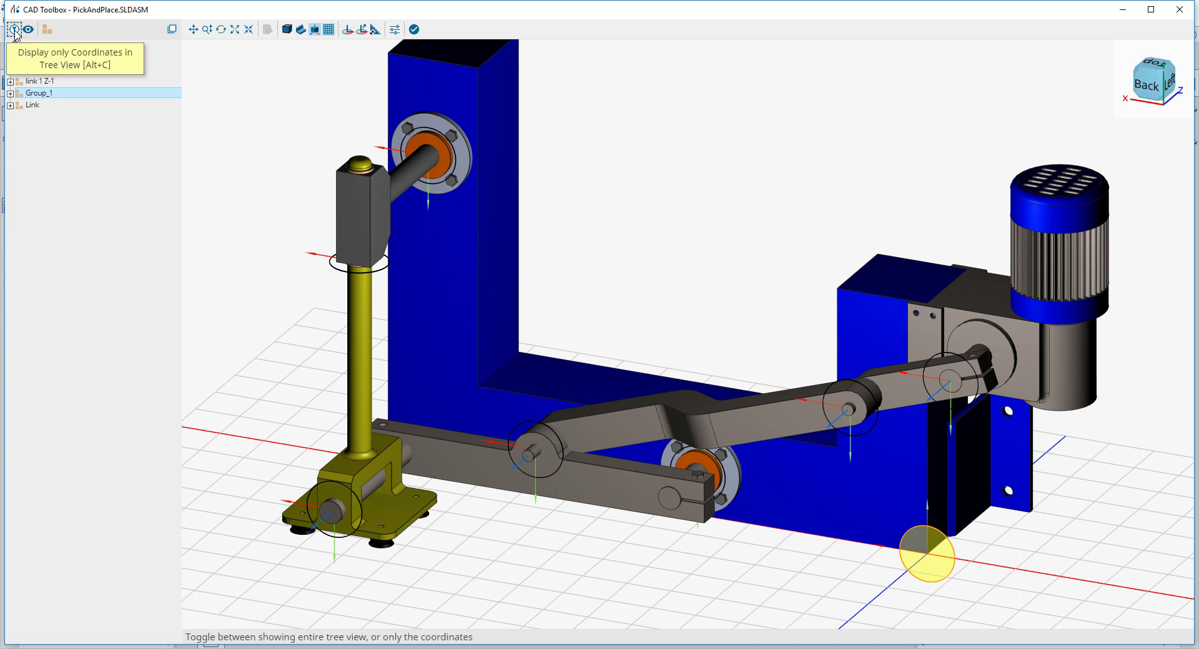
pyautogui.click(14, 29)
pyautogui.click(10, 105)
pyautogui.click(10, 81)
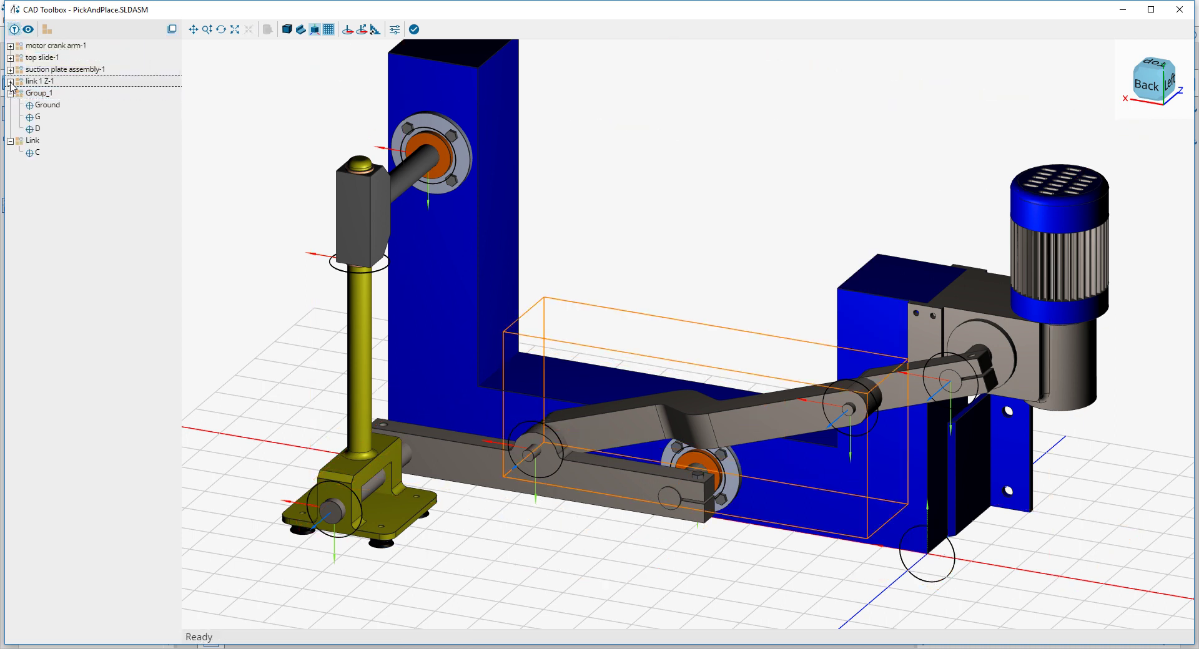
pyautogui.click(10, 58)
pyautogui.click(10, 46)
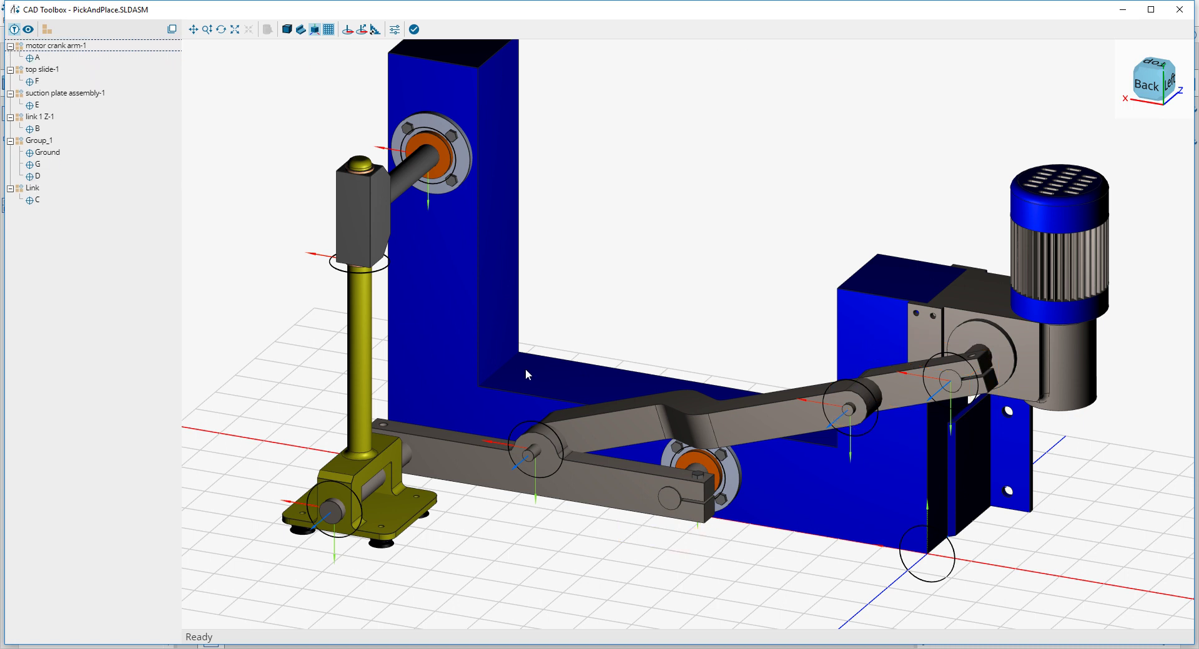
# Share coordinate A with Group_1, B with motor crank arm-1, and C with link 1 Z-1.
pyautogui.click(37, 58)
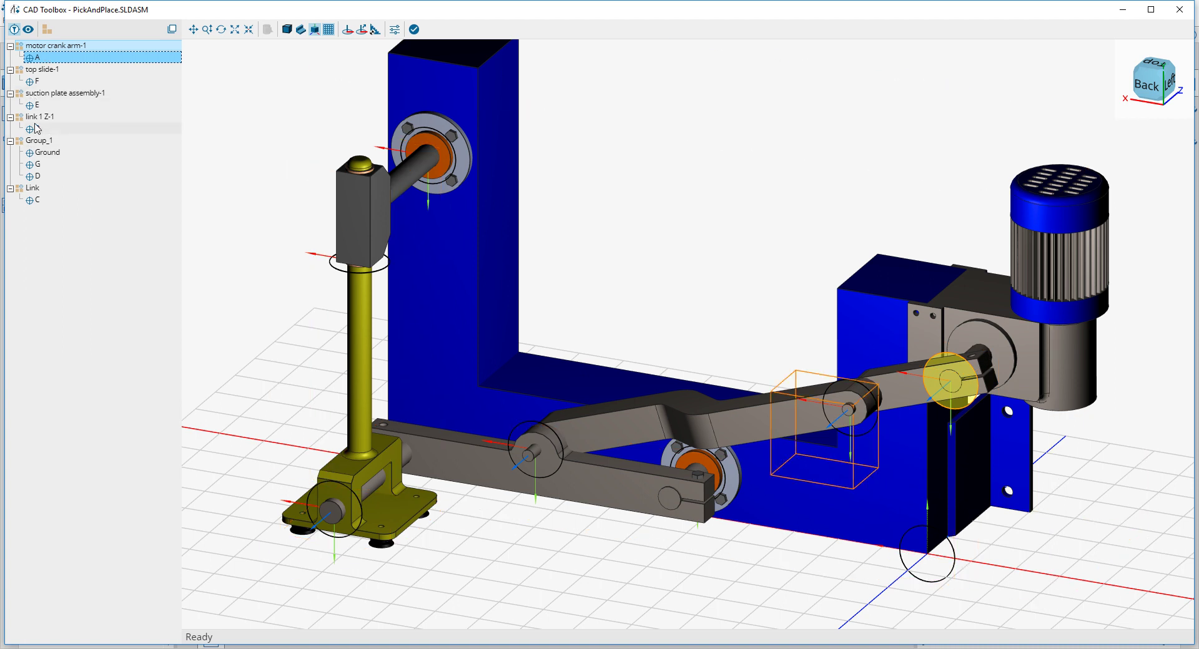
pyautogui.moveTo(30, 150); pyautogui.dragTo(39, 142)
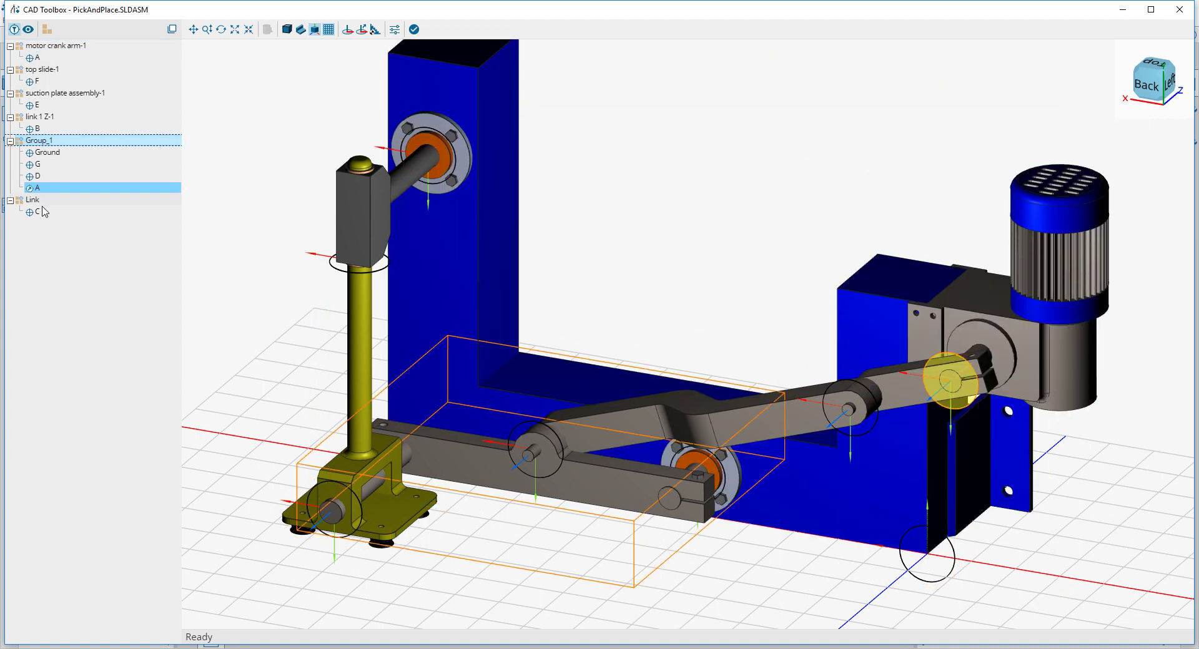
pyautogui.click(39, 129)
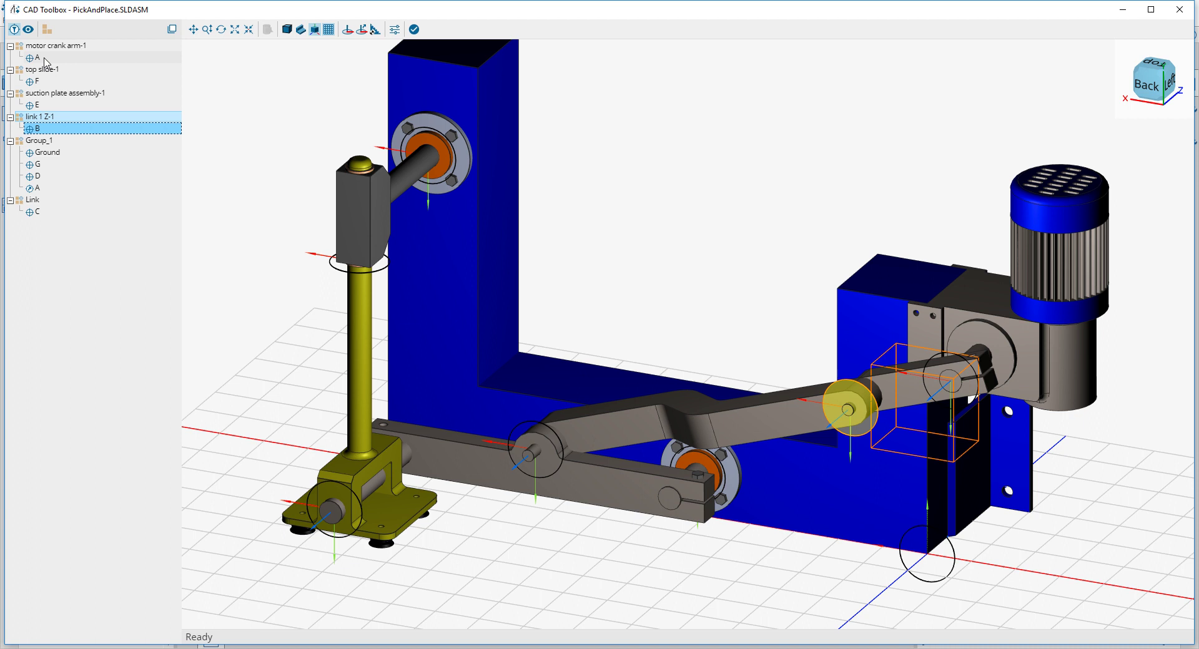
pyautogui.moveTo(44, 132); pyautogui.dragTo(45, 57)
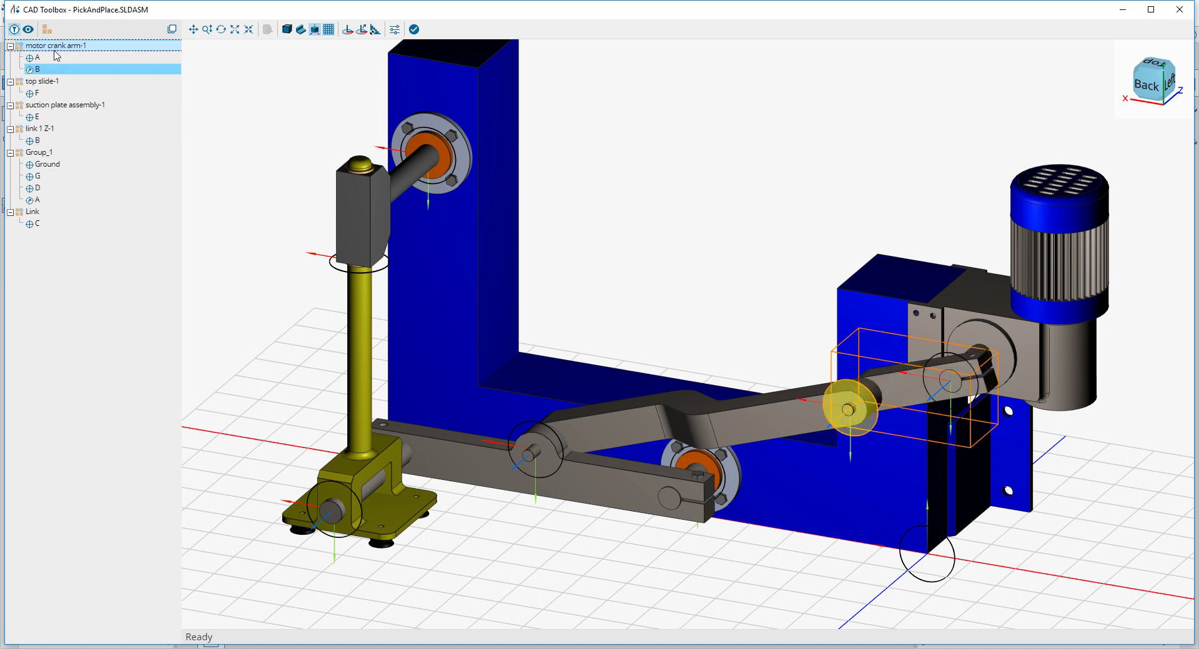
pyautogui.click(38, 225)
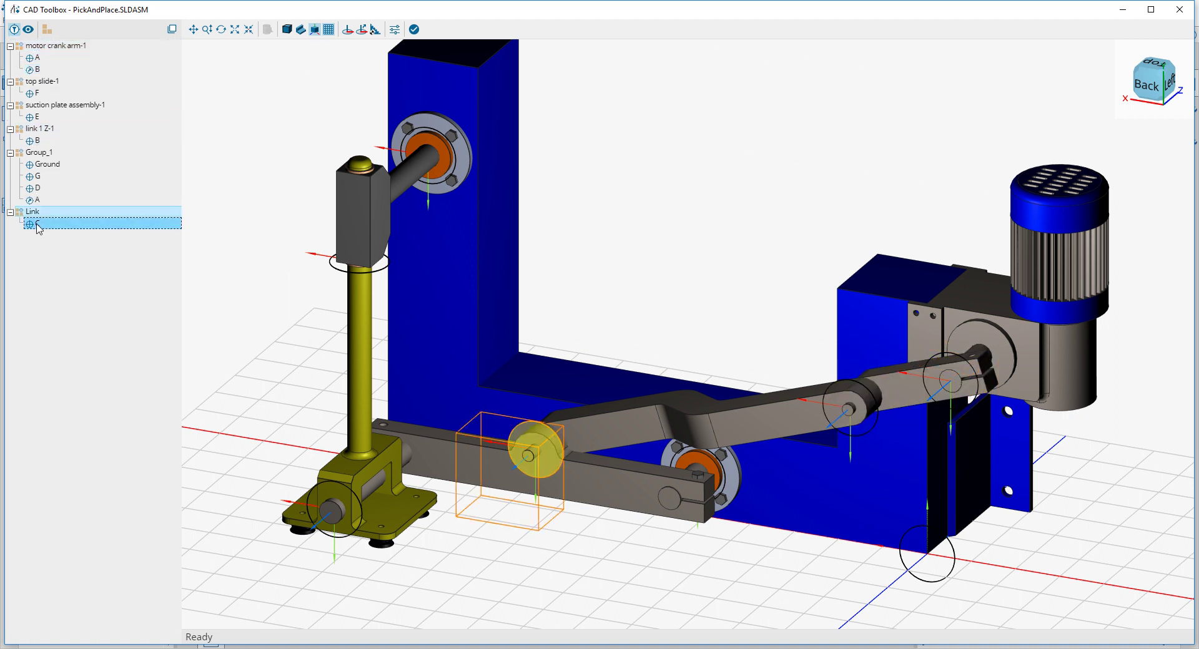
pyautogui.click(45, 132)
pyautogui.moveTo(45, 133); pyautogui.dragTo(37, 226)
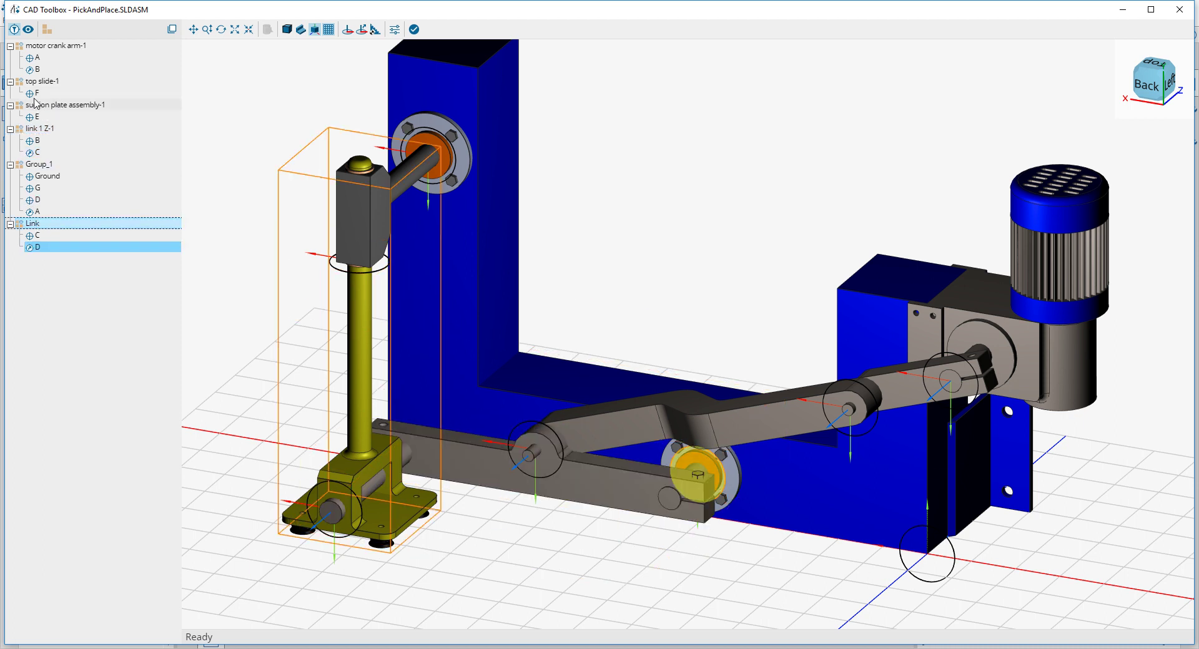
# Share D and E with Link, F with suction plate, G with top slide, and accept the export.
pyautogui.click(35, 124)
pyautogui.moveTo(35, 119); pyautogui.dragTo(38, 225)
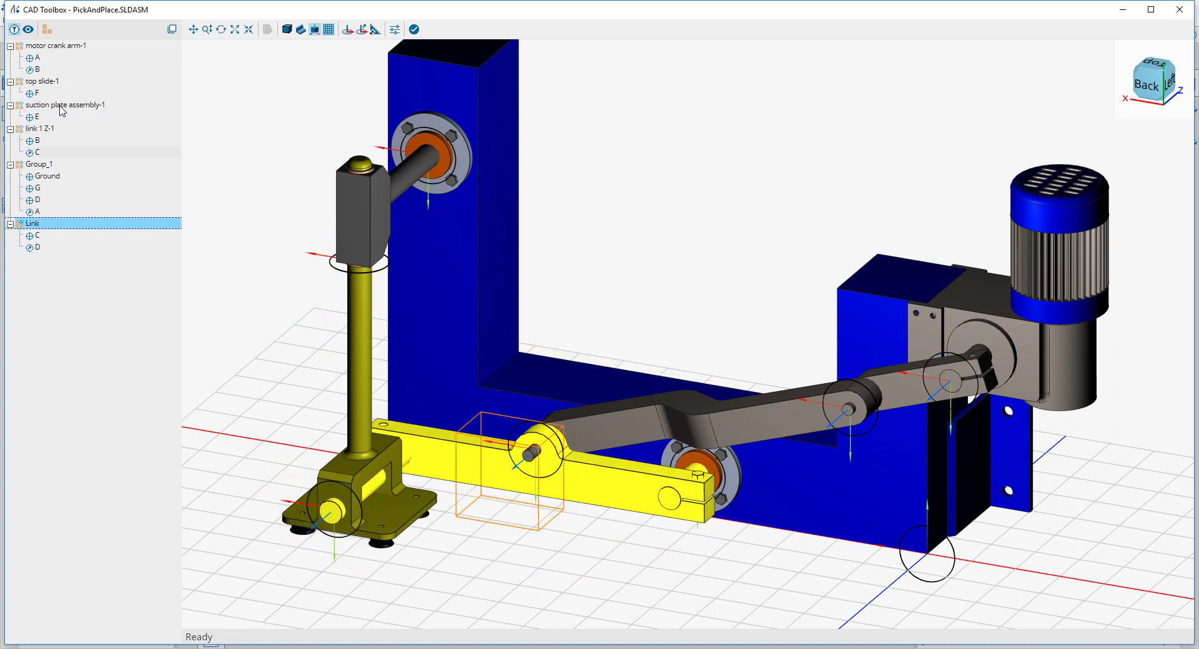
pyautogui.moveTo(34, 94); pyautogui.dragTo(38, 105)
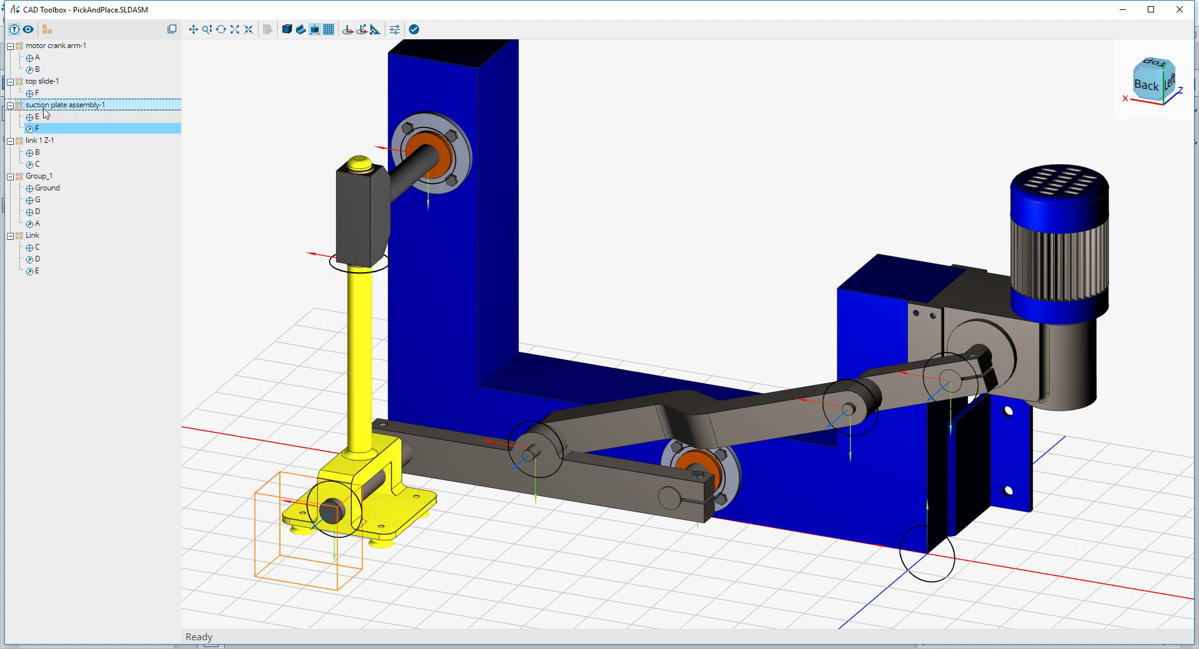
pyautogui.moveTo(37, 200)
pyautogui.mouseDown()
pyautogui.moveTo(41, 86)
pyautogui.moveTo(41, 100)
pyautogui.mouseUp()
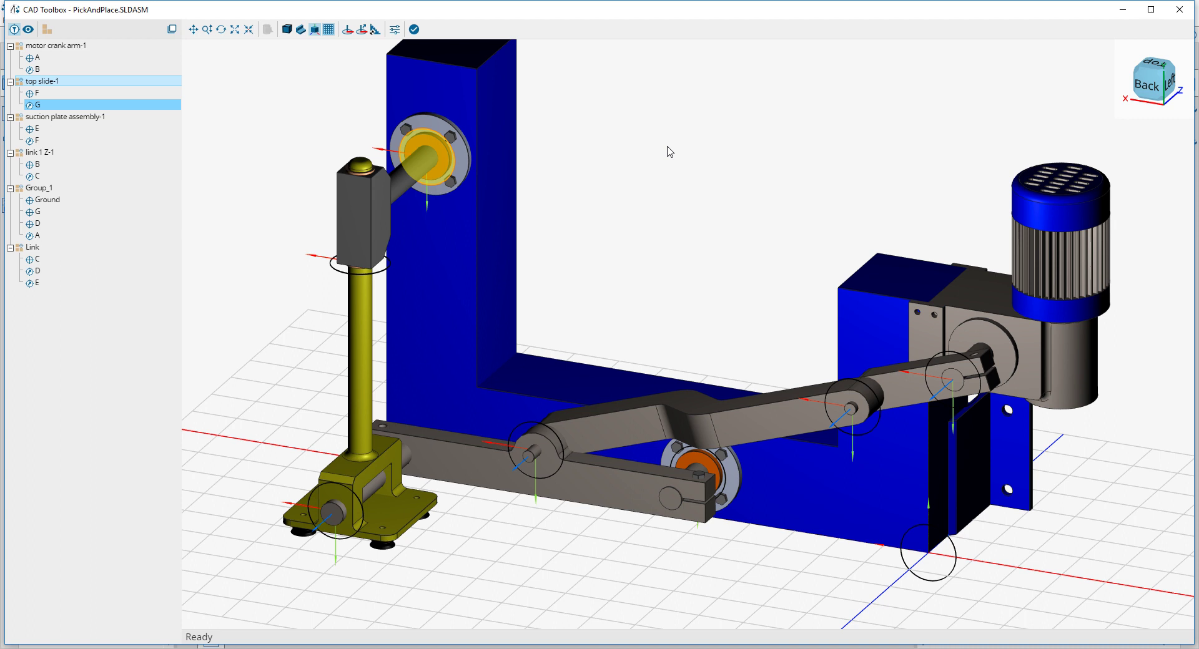
pyautogui.click(416, 31)
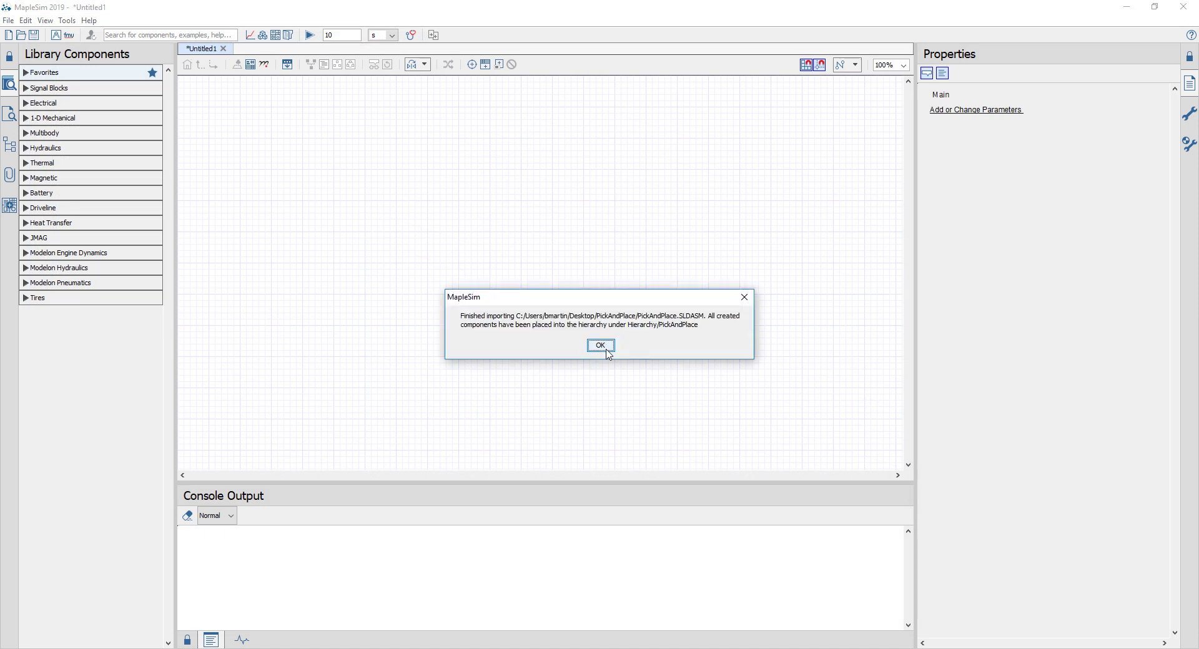
# Dismiss the import message, expand PickAndPlace in the hierarchy, and drag Group_1 onto the canvas.
pyautogui.click(607, 352)
pyautogui.click(32, 354)
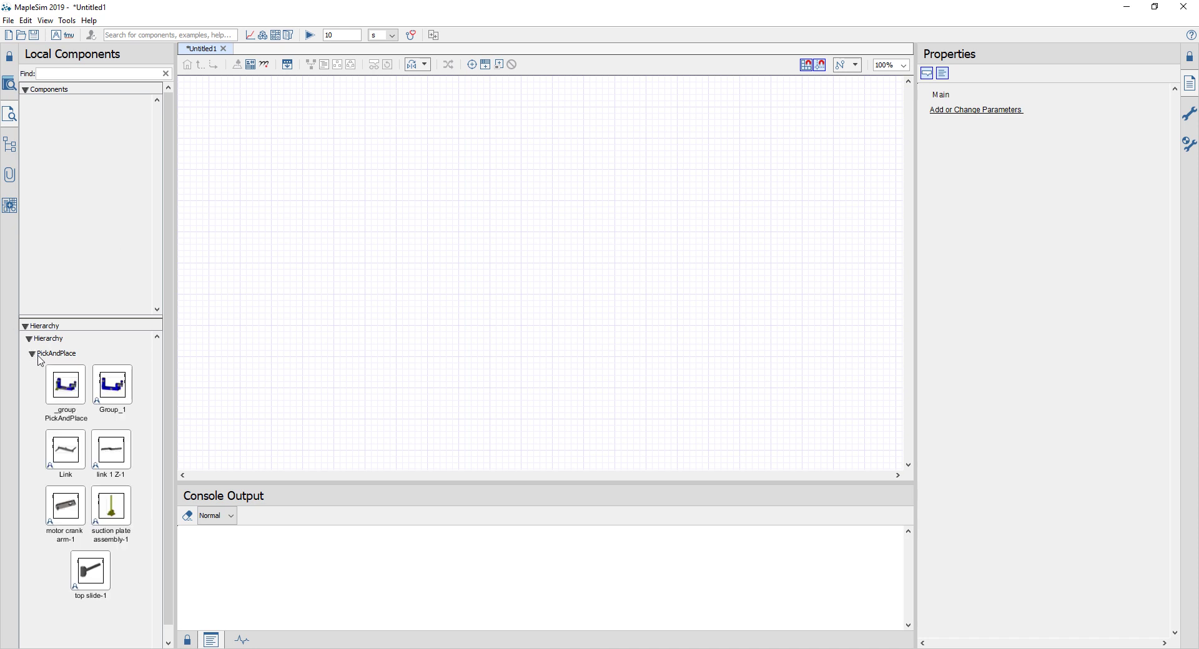
pyautogui.moveTo(112, 388); pyautogui.dragTo(665, 266)
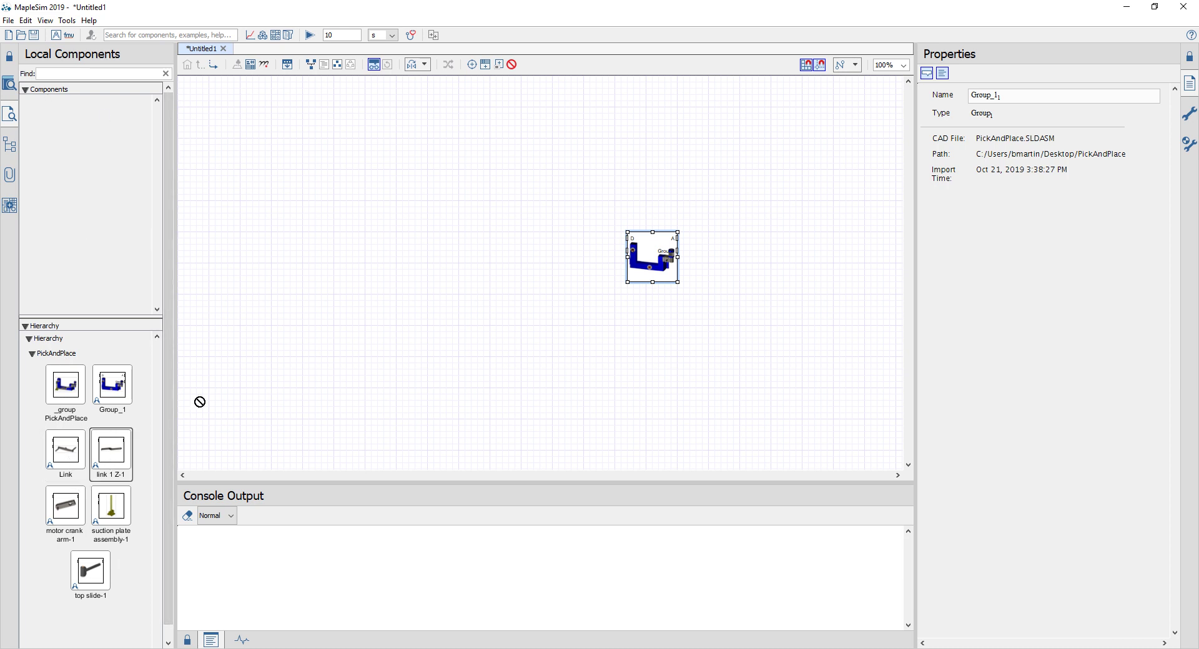
# Place link 1 Z-1, Link, motor crank arm-1, suction plate assembly-1 and top slide-1 on the canvas.
pyautogui.moveTo(111, 450); pyautogui.dragTo(534, 195)
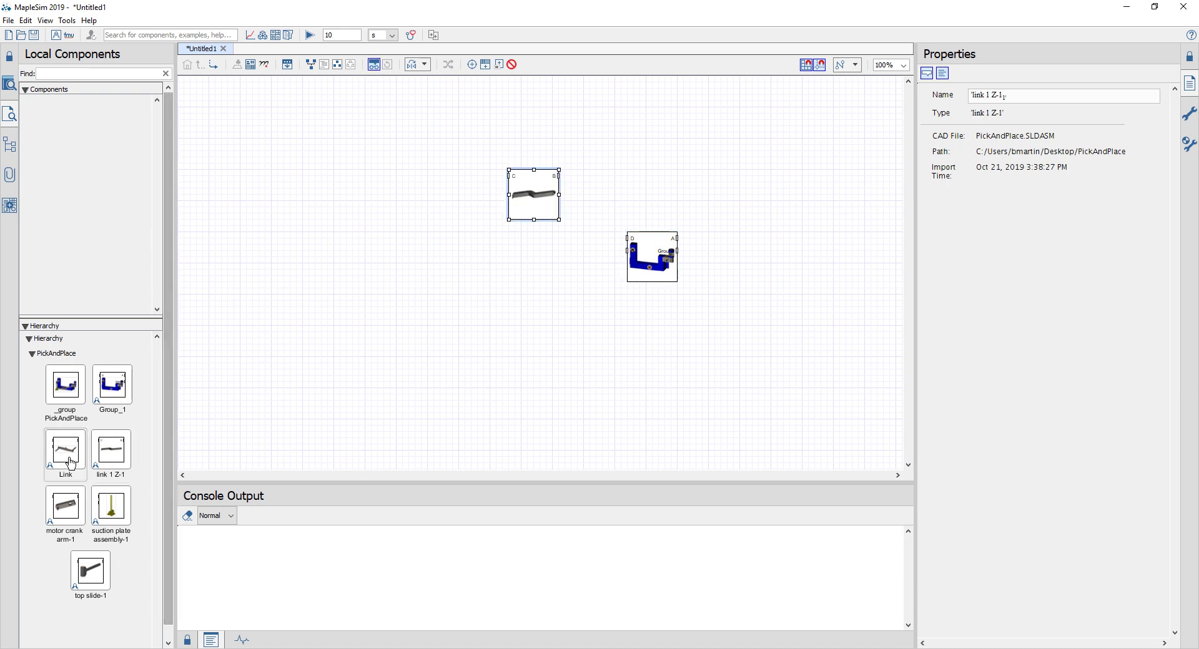
pyautogui.moveTo(66, 450)
pyautogui.mouseDown()
pyautogui.moveTo(609, 188)
pyautogui.moveTo(448, 252)
pyautogui.mouseUp()
pyautogui.moveTo(65, 504)
pyautogui.mouseDown()
pyautogui.moveTo(574, 253)
pyautogui.moveTo(662, 195)
pyautogui.mouseUp()
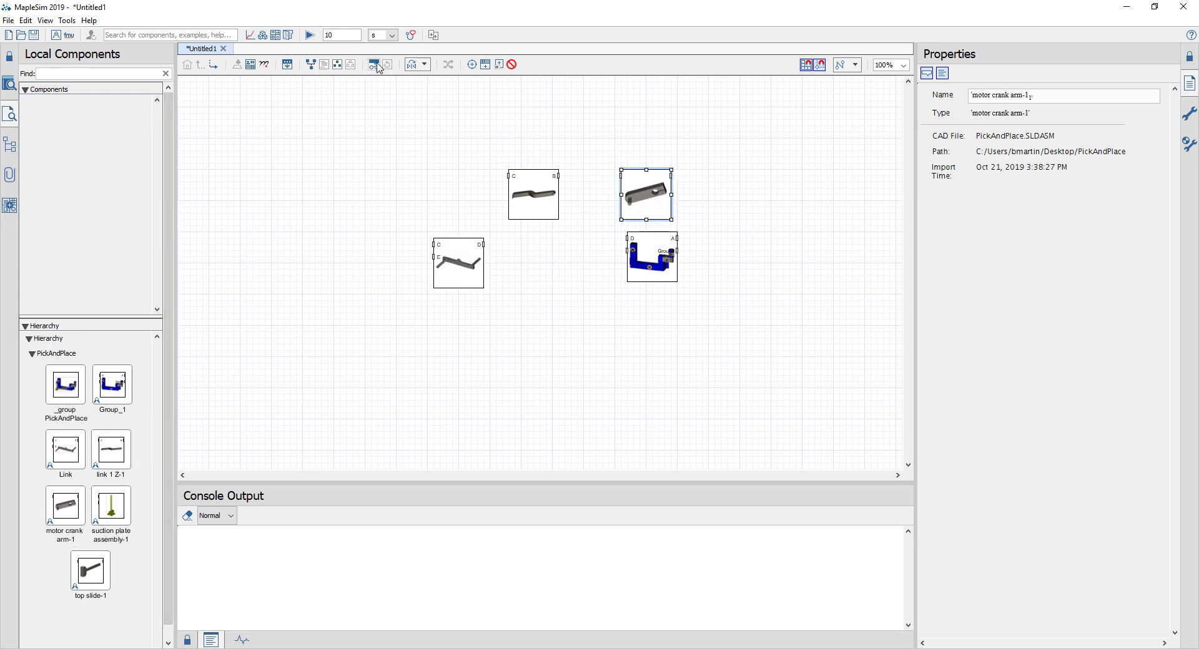
pyautogui.moveTo(112, 506); pyautogui.dragTo(460, 330)
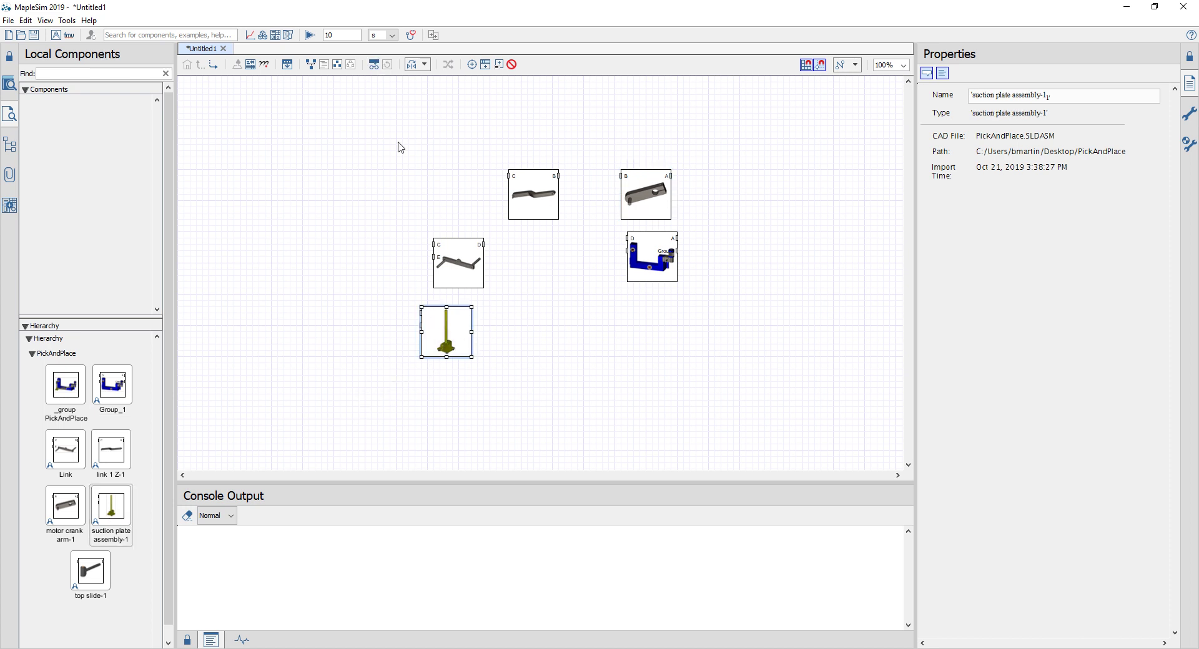
pyautogui.moveTo(90, 570); pyautogui.dragTo(546, 333)
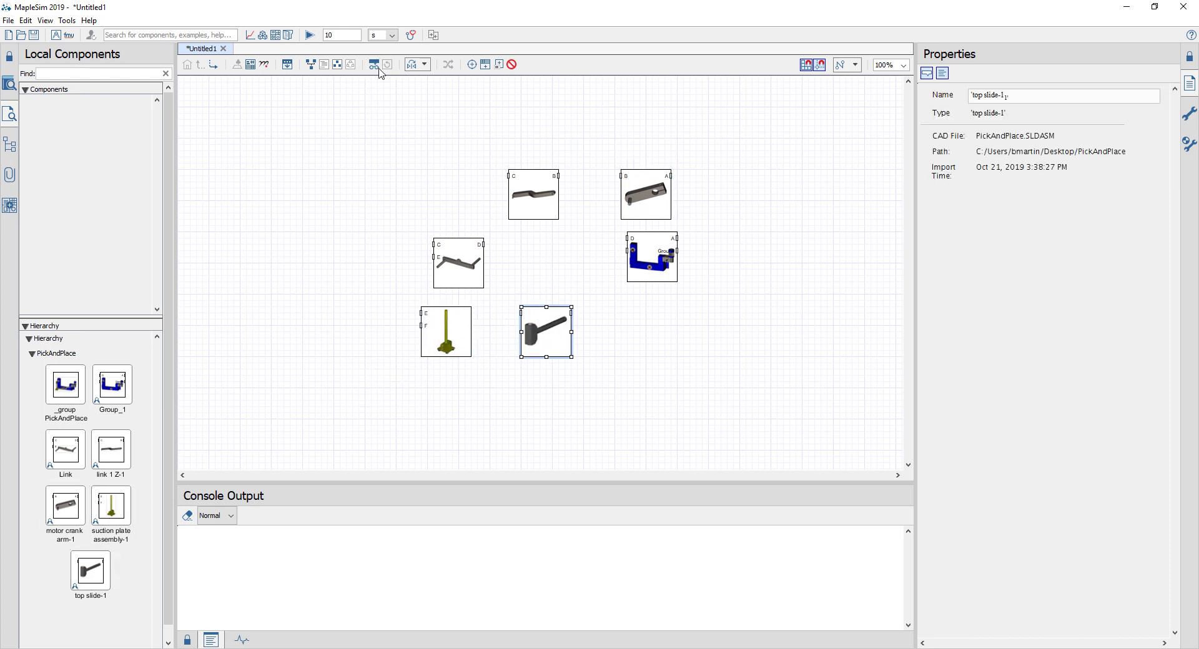
# Shift the Link, link 1 Z-1 and Group_1 blocks slightly left.
pyautogui.moveTo(454, 253); pyautogui.dragTo(406, 248)
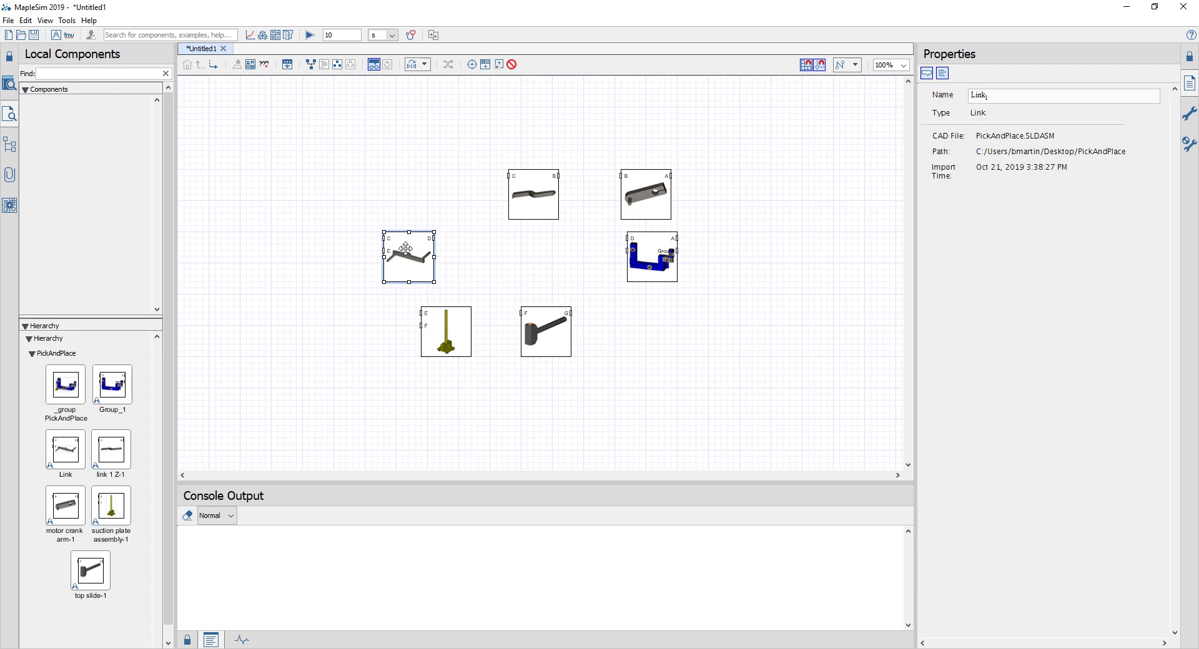
pyautogui.moveTo(540, 201); pyautogui.dragTo(520, 198)
pyautogui.moveTo(653, 255); pyautogui.dragTo(647, 255)
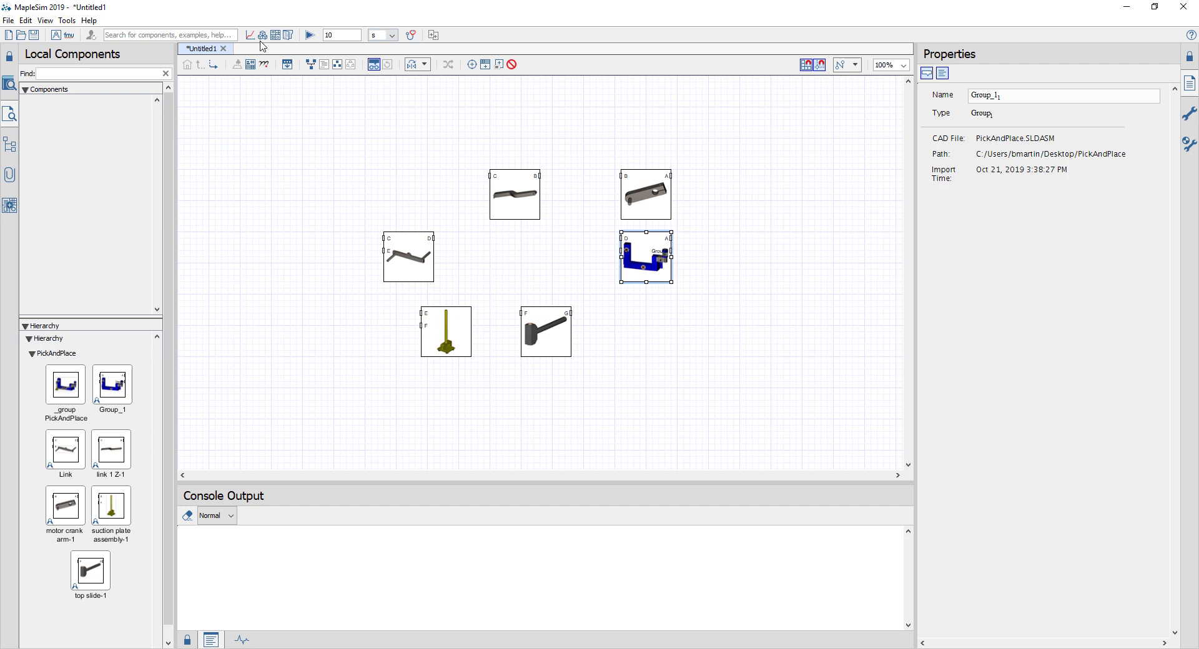
# Add a Revolute joint beside the grey arm block and a copy between the top link blocks.
pyautogui.click(202, 35)
pyautogui.write('vol')
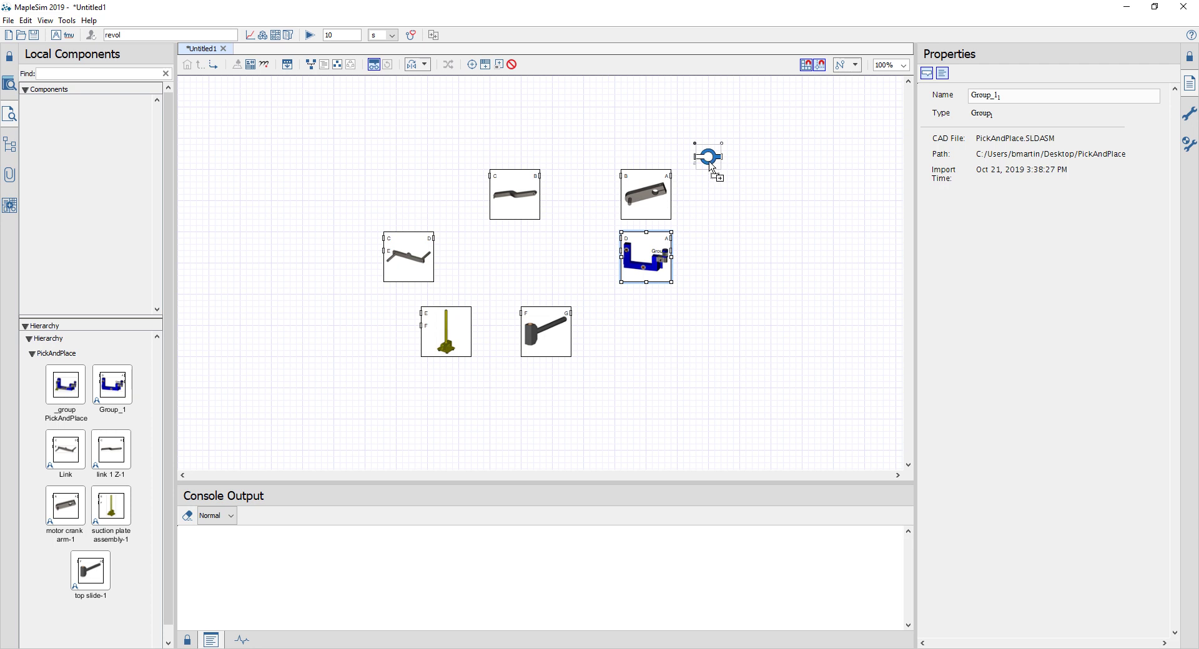
pyautogui.moveTo(267, 62); pyautogui.dragTo(716, 181)
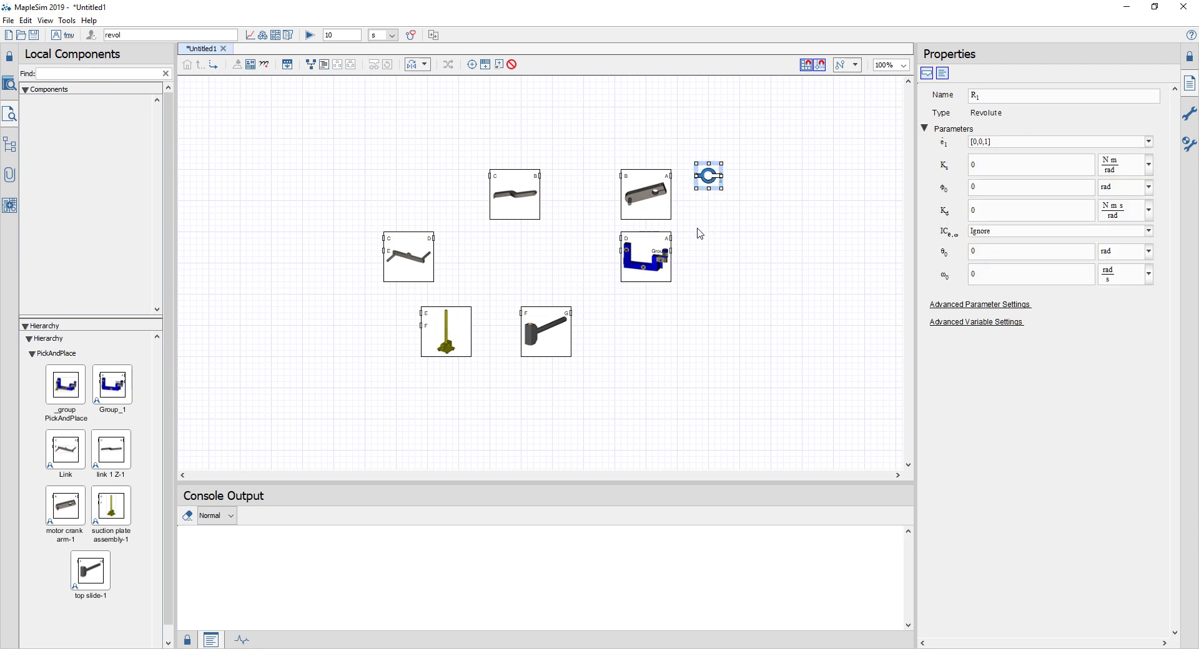
pyautogui.hotkey('ctrl', 'c')
pyautogui.hotkey('ctrl', 'v')
pyautogui.moveTo(608, 181); pyautogui.dragTo(599, 185)
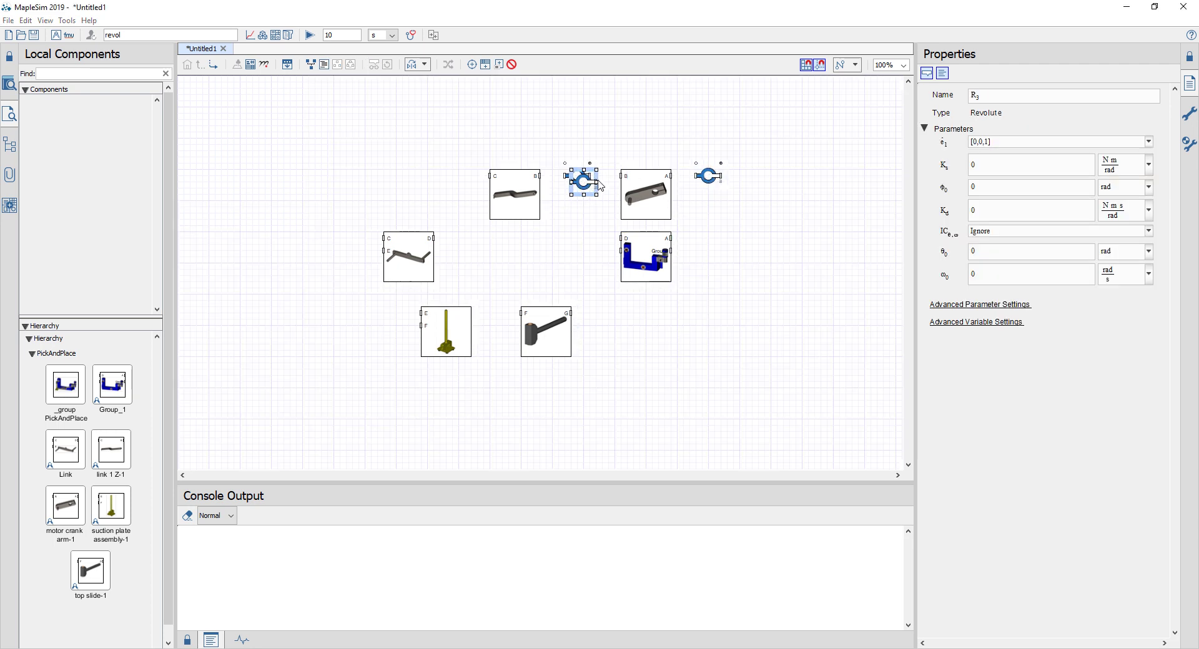
# Paste more revolute joints beside the suction plate, top slide, and between lower link and blue group.
pyautogui.hotkey('ctrl', 'v')
pyautogui.hotkey('ctrl', 'v')
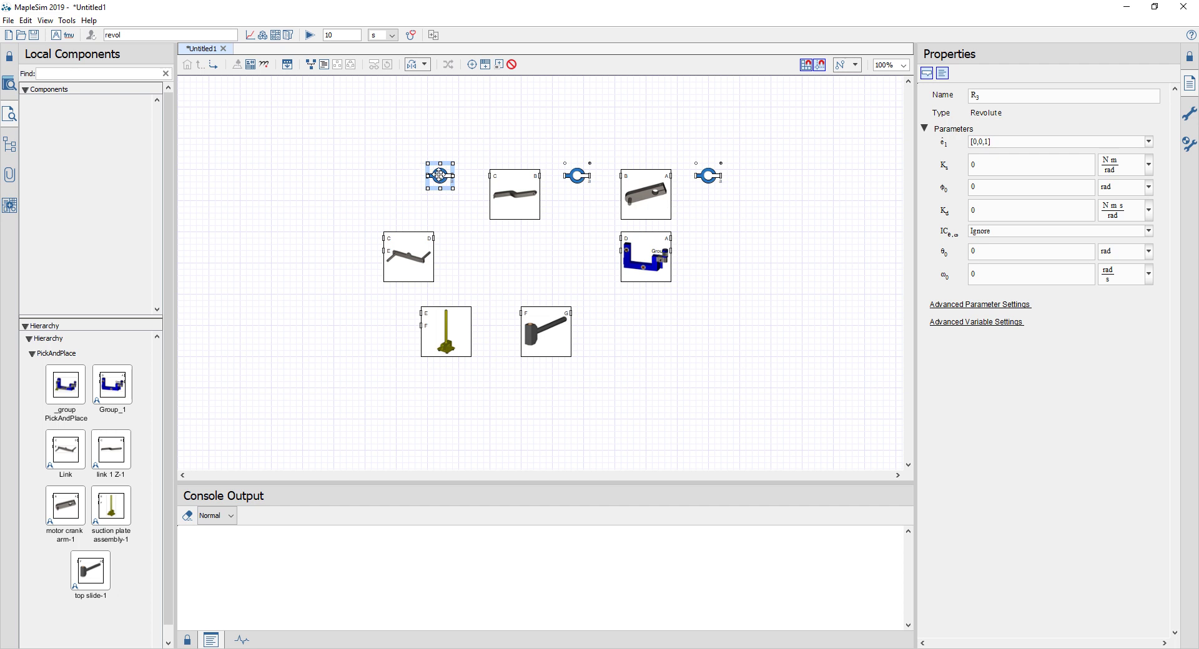
pyautogui.moveTo(440, 182)
pyautogui.mouseDown()
pyautogui.moveTo(419, 263)
pyautogui.moveTo(360, 295)
pyautogui.mouseUp()
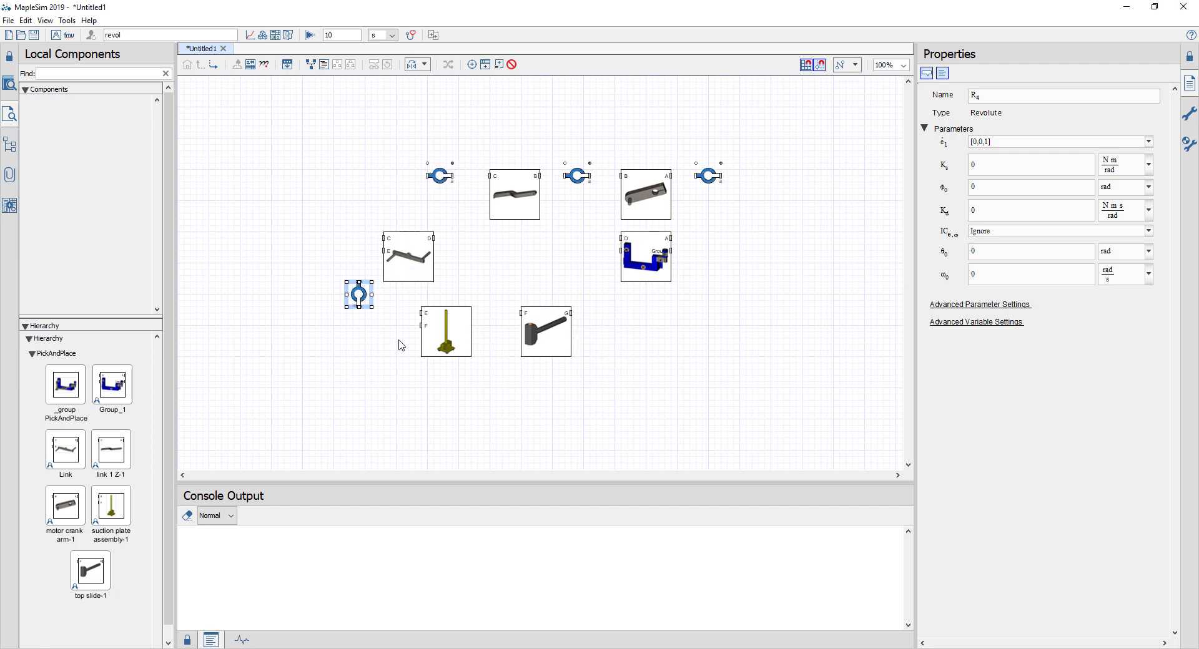
pyautogui.hotkey('ctrl', 'v')
pyautogui.moveTo(535, 307); pyautogui.dragTo(603, 320)
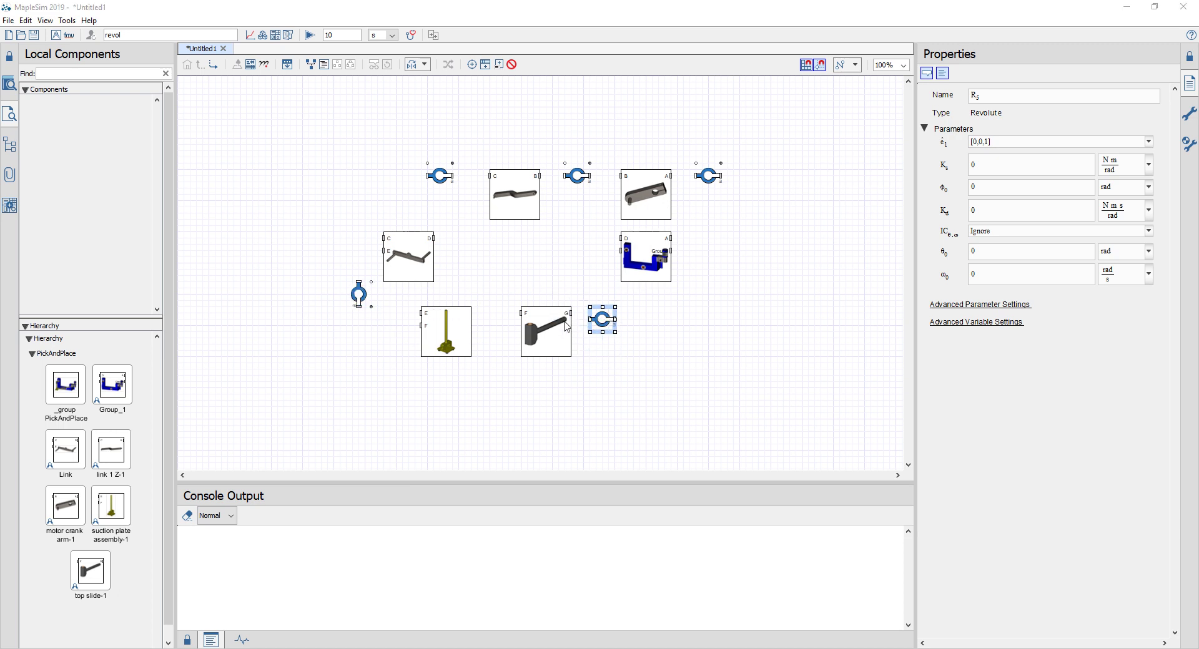
pyautogui.hotkey('ctrl', 'v')
pyautogui.moveTo(605, 322); pyautogui.dragTo(484, 242)
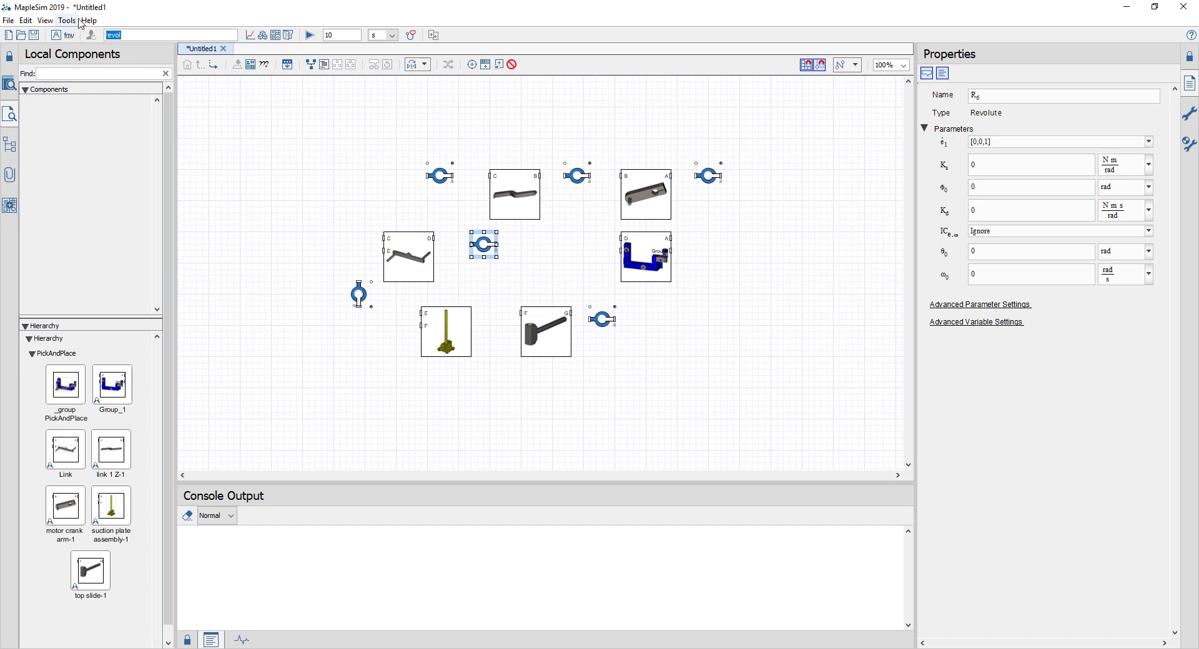
# Add a Prismatic joint beside the suction plate and set its sliding axis e1 to [0,0,1].
pyautogui.write('pris')
pyautogui.moveTo(134, 73)
pyautogui.mouseDown()
pyautogui.moveTo(485, 339)
pyautogui.moveTo(494, 326)
pyautogui.moveTo(407, 329)
pyautogui.mouseUp()
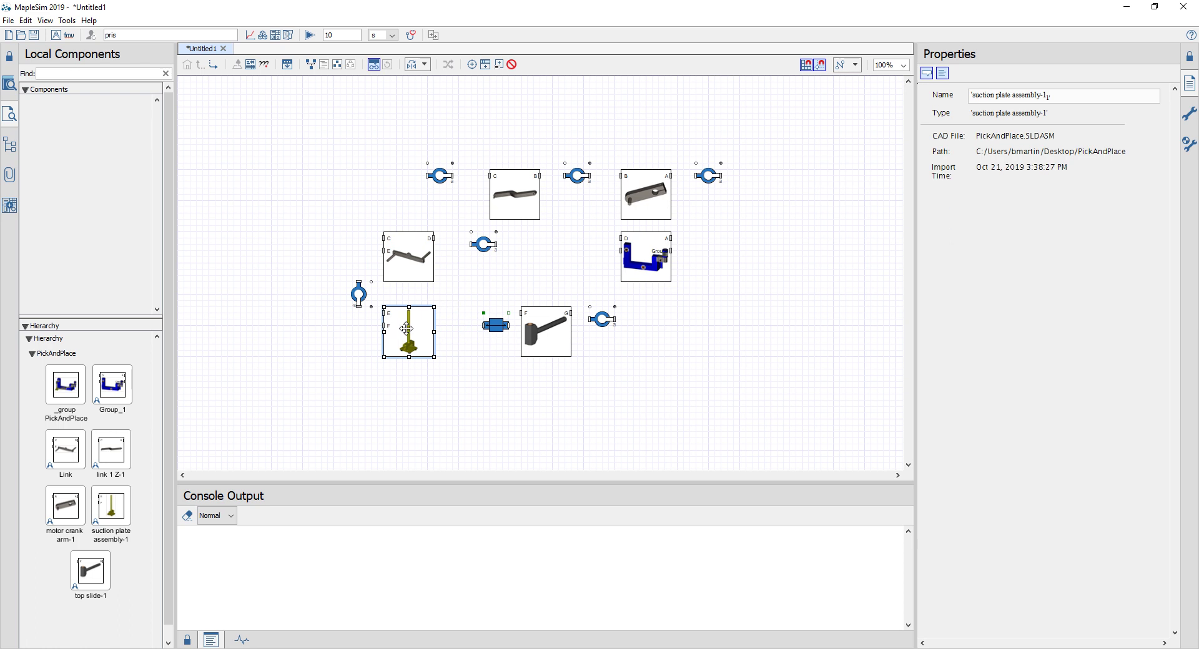
pyautogui.click(493, 323)
pyautogui.moveTo(493, 324); pyautogui.dragTo(485, 313)
pyautogui.click(1040, 141)
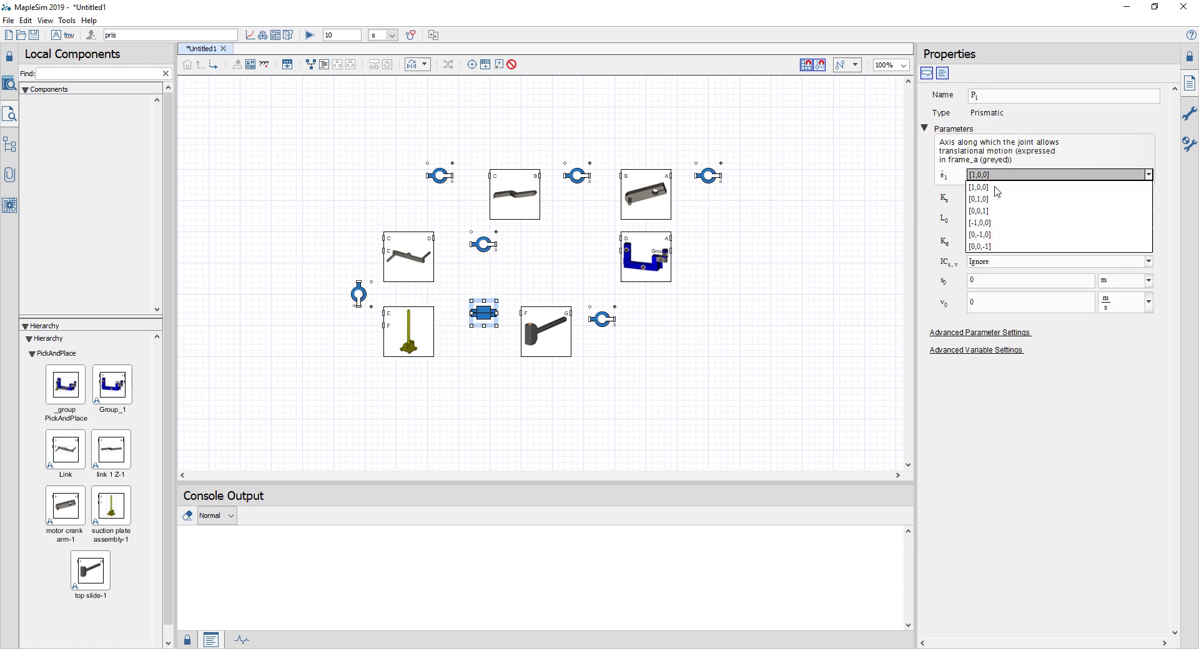
pyautogui.click(996, 211)
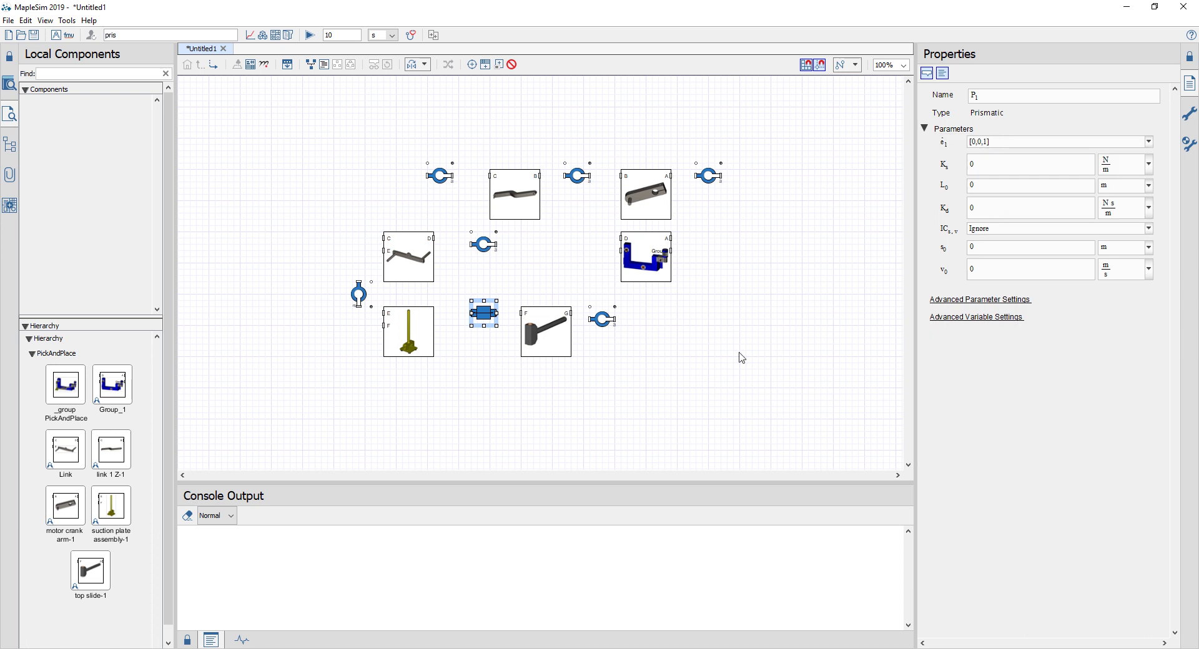
pyautogui.click(689, 383)
# Wire the top slide's G port through its joint to the group's D port, and group A to the right joint.
pyautogui.click(496, 312)
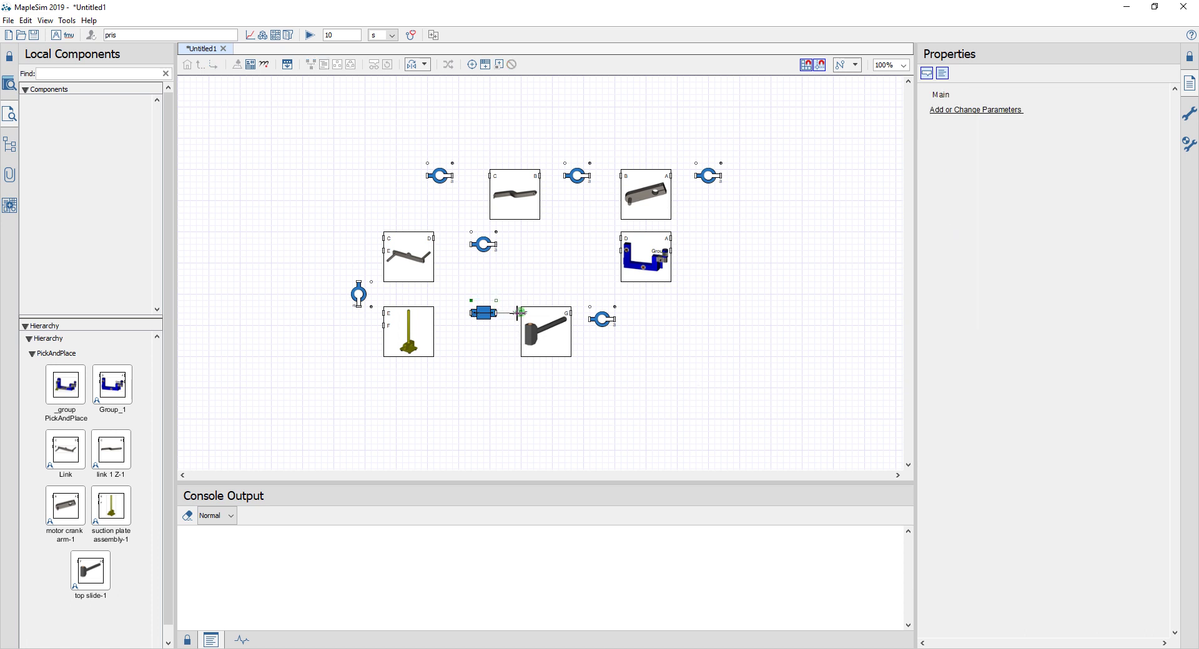
pyautogui.click(570, 312)
pyautogui.click(590, 319)
pyautogui.click(621, 250)
pyautogui.click(670, 237)
pyautogui.click(722, 176)
pyautogui.click(740, 205)
# Wire the top joints to the link C ports, port E to the left joint, and suction plate to prismatic joint.
pyautogui.click(695, 179)
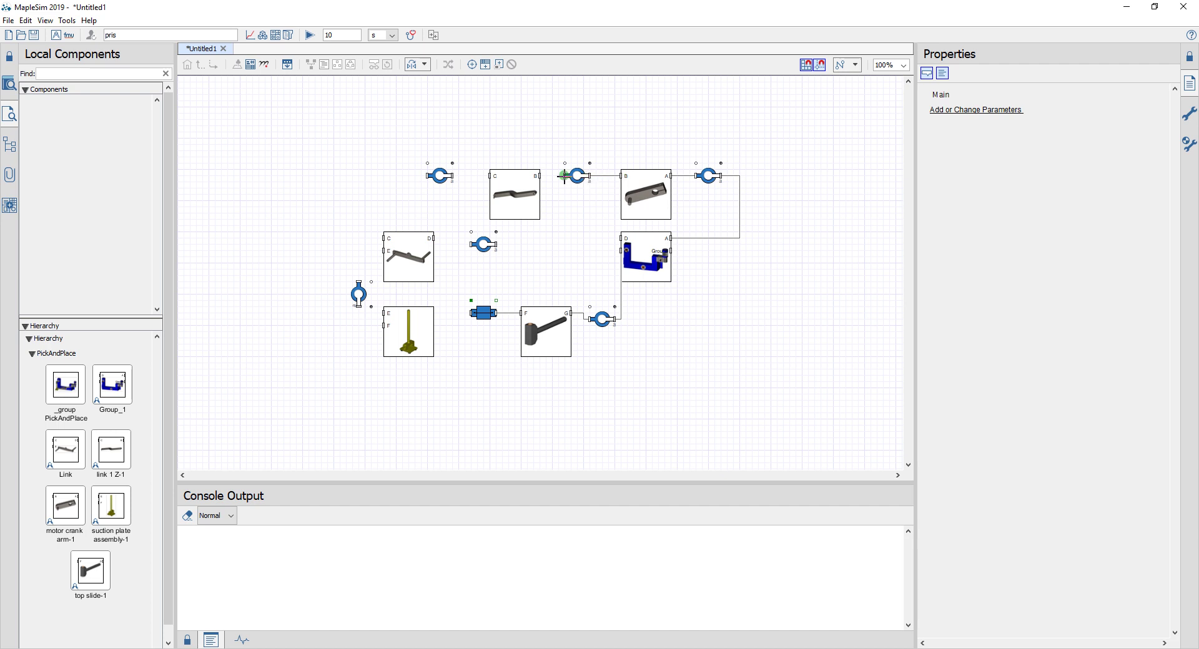
pyautogui.click(452, 175)
pyautogui.click(383, 236)
pyautogui.moveTo(411, 215); pyautogui.dragTo(366, 215)
pyautogui.click(382, 251)
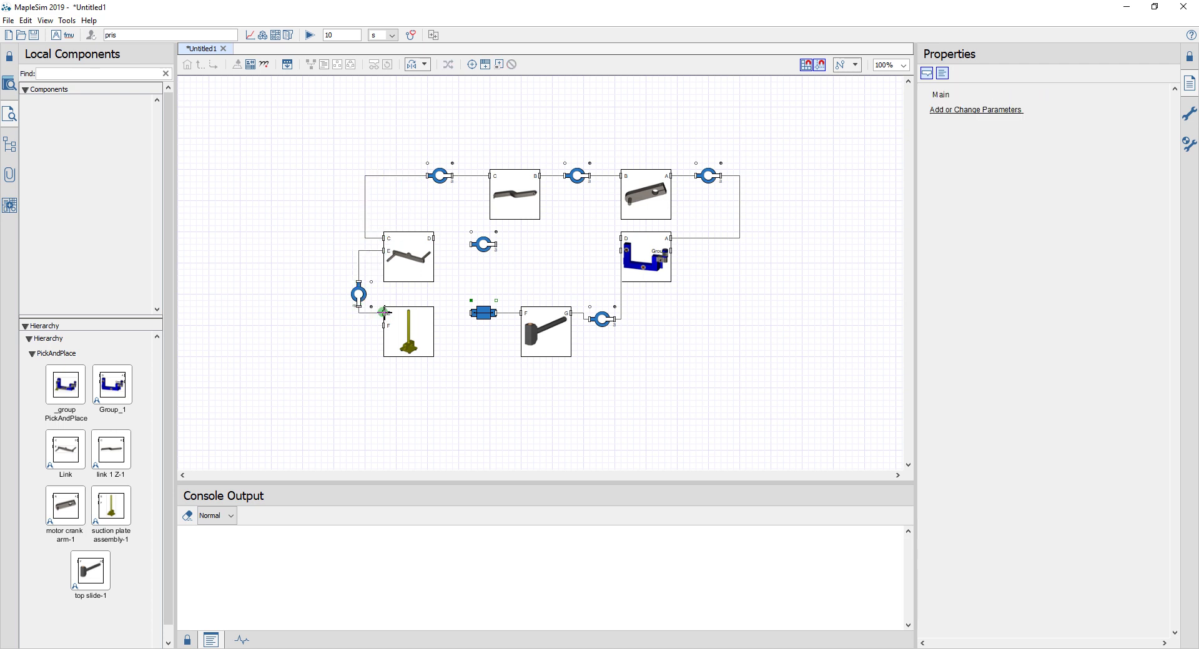
pyautogui.click(383, 325)
pyautogui.click(472, 312)
# Connect the upper link's D port via the middle joint to the blue group, and attach a Fixed Frame to port A.
pyautogui.click(433, 237)
pyautogui.click(472, 244)
pyautogui.click(497, 244)
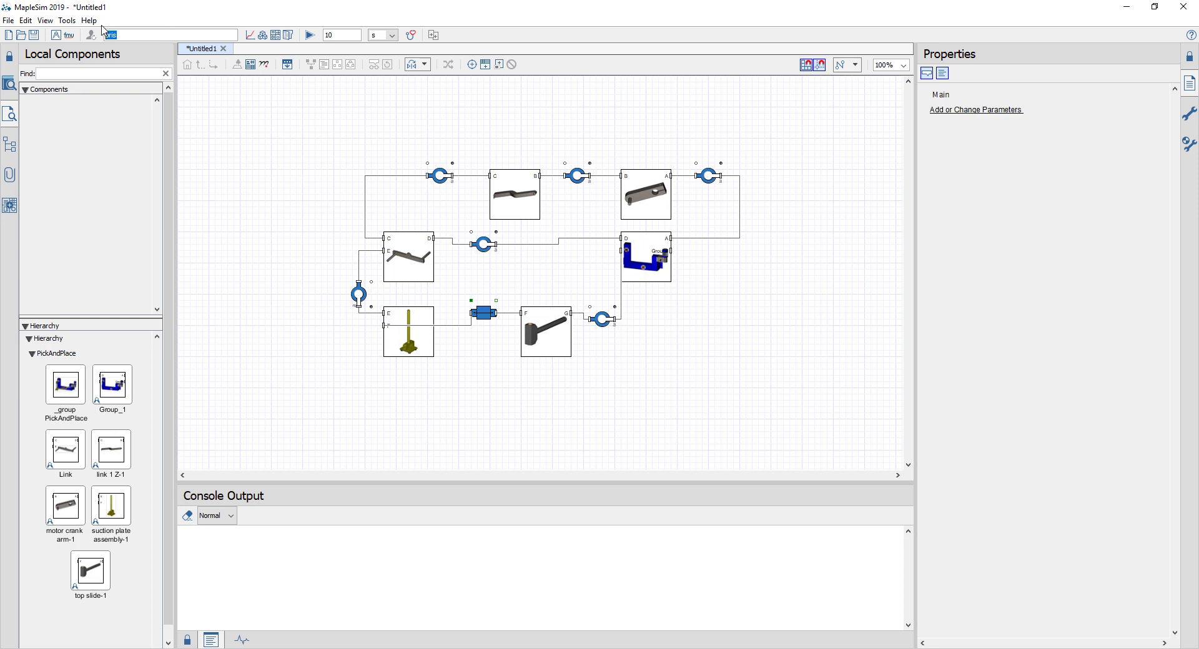
pyautogui.write('Fixed')
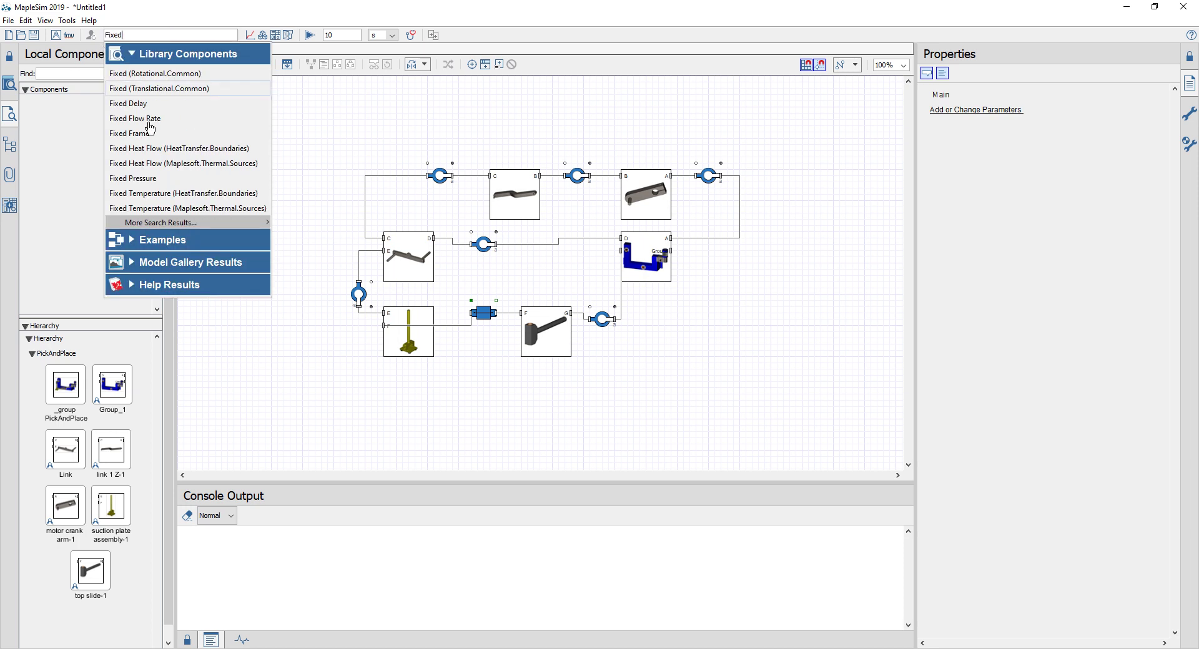
pyautogui.click(150, 133)
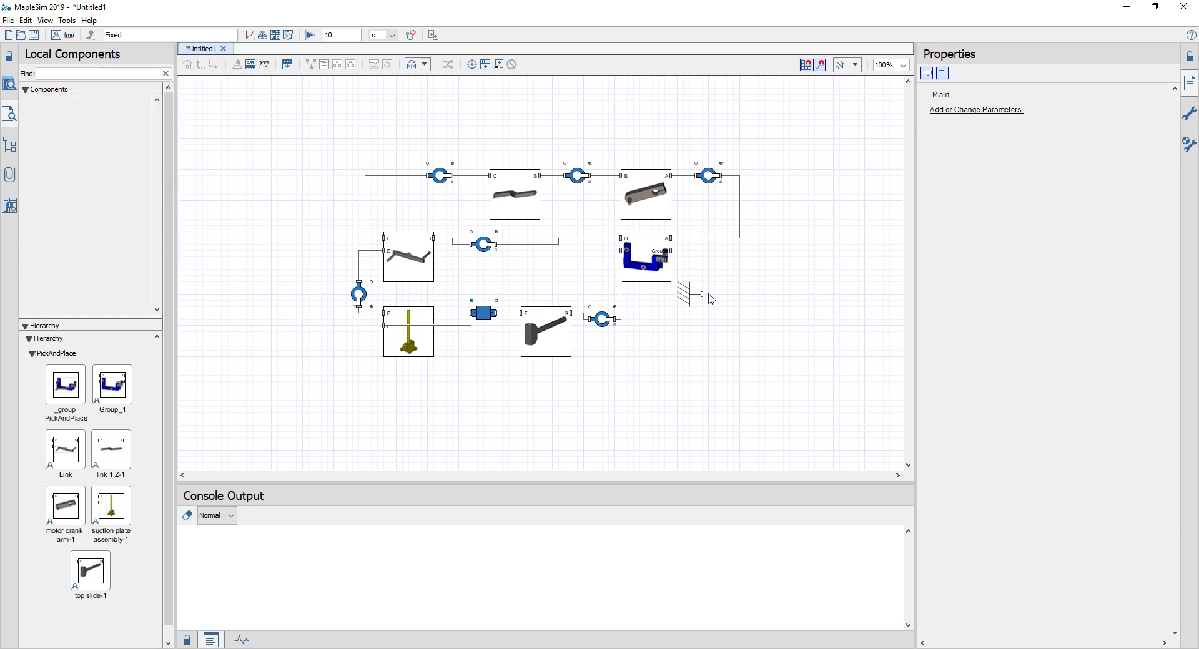
pyautogui.click(702, 294)
pyautogui.click(672, 250)
# Attach a Rotational Constant Speed driver at 10 rad/s to the top-right revolute joint R1.
pyautogui.write('constant ')
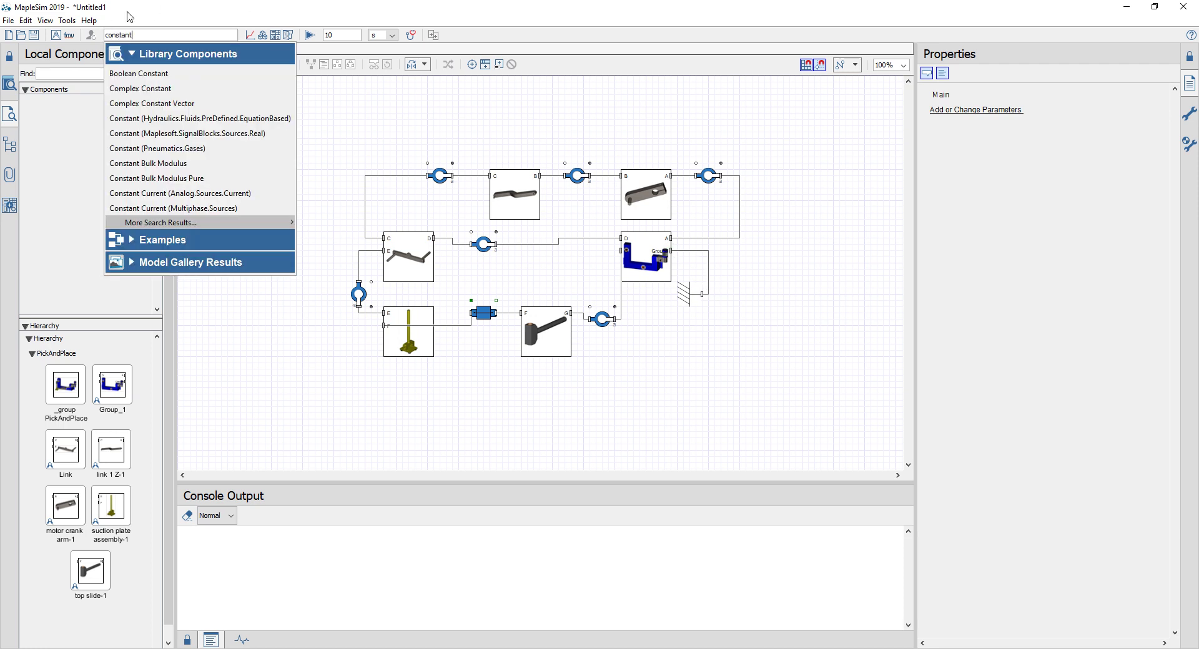
pyautogui.write('spe')
pyautogui.click(180, 73)
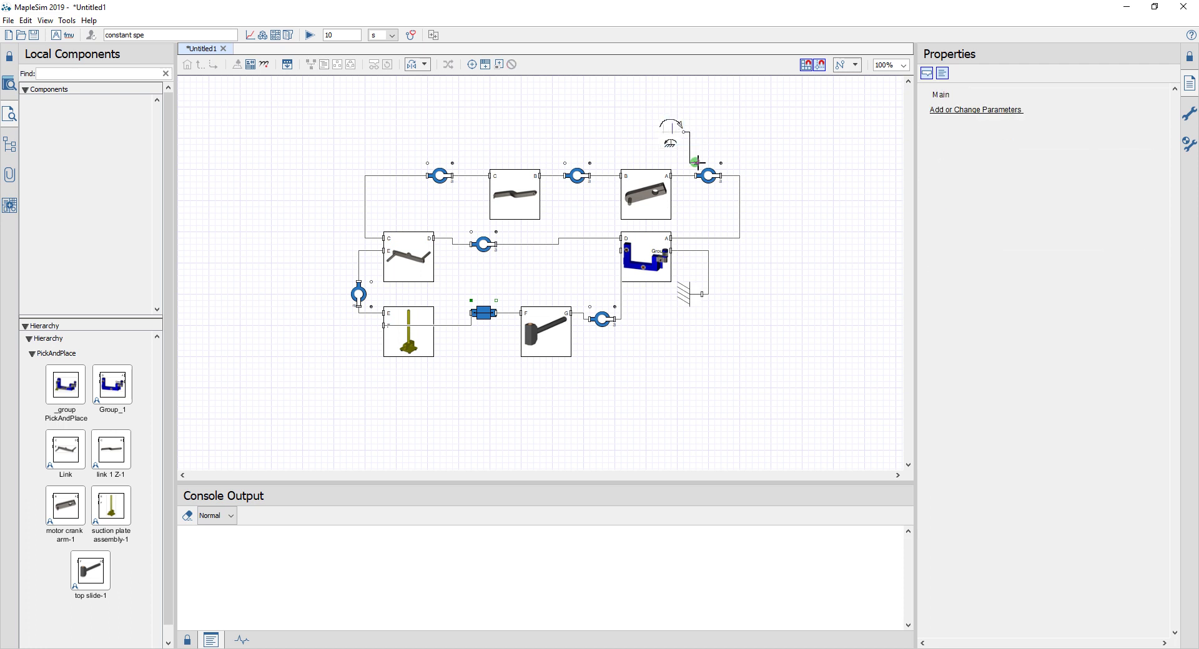
pyautogui.click(683, 131)
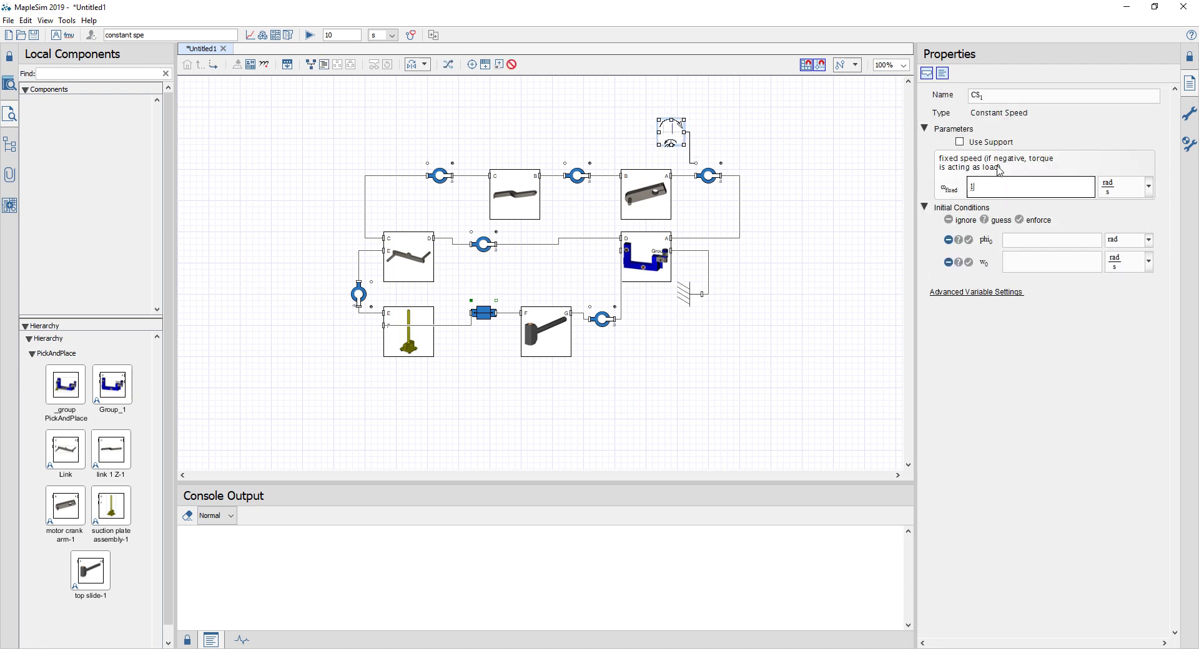
pyautogui.write('0')
pyautogui.press('Tab')
pyautogui.click(788, 393)
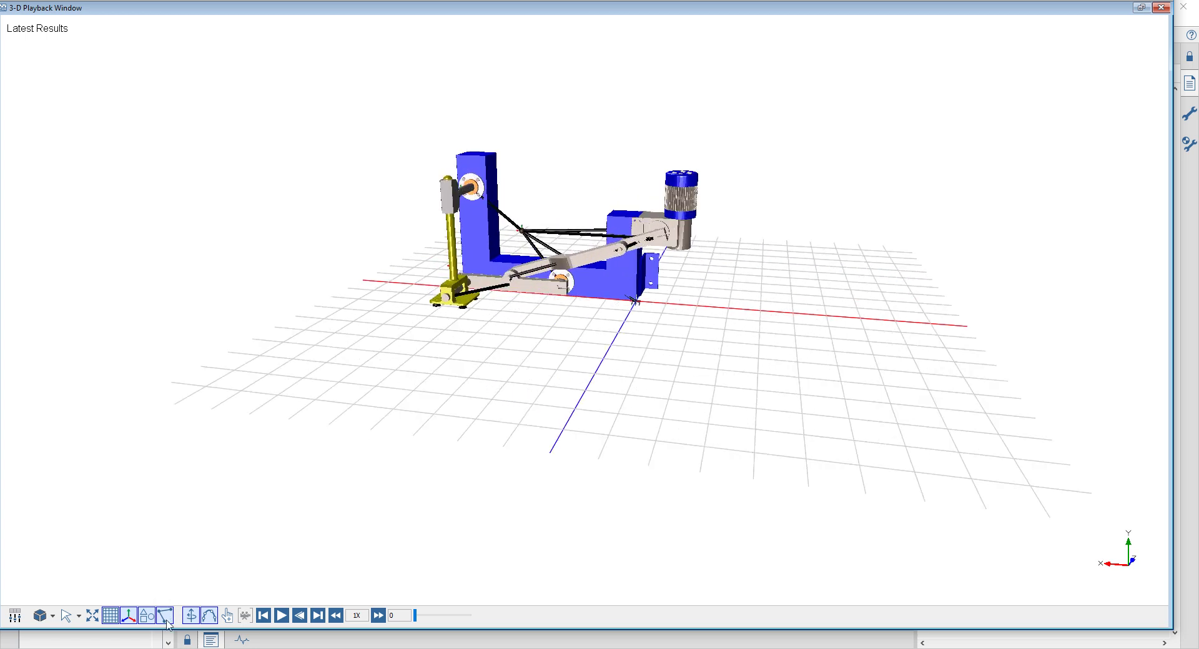
# Hide the connection lines and play the pick-and-place animation in 3-D playback.
pyautogui.click(167, 620)
pyautogui.click(282, 616)
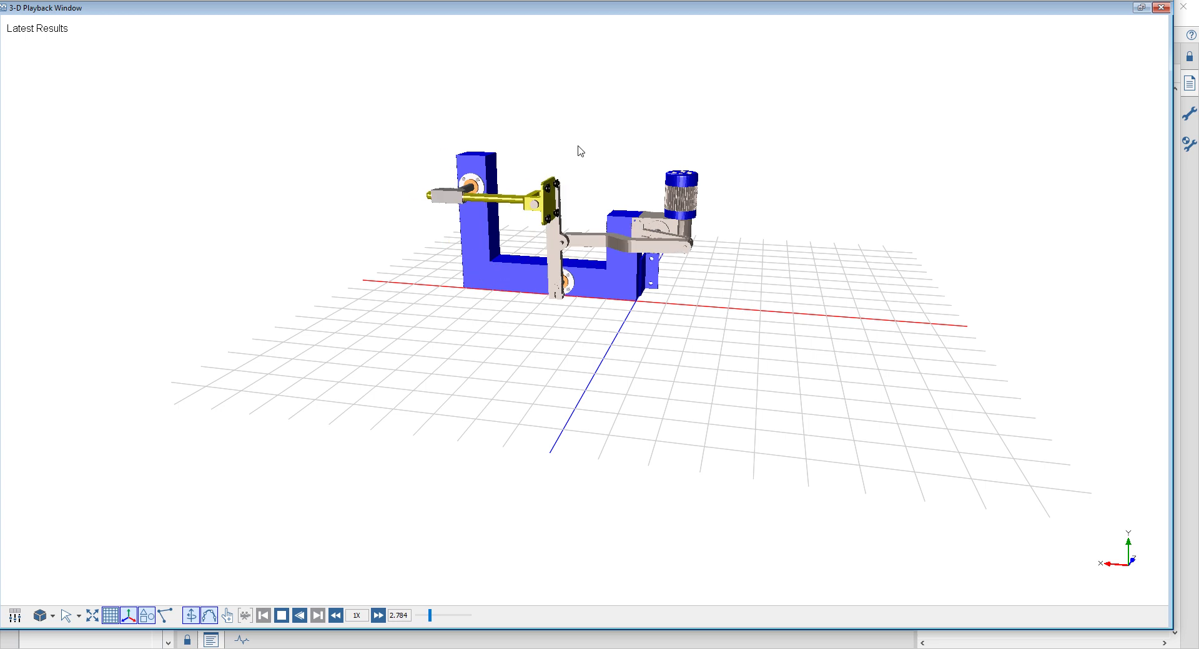
pyautogui.scroll(3, 578, 131)
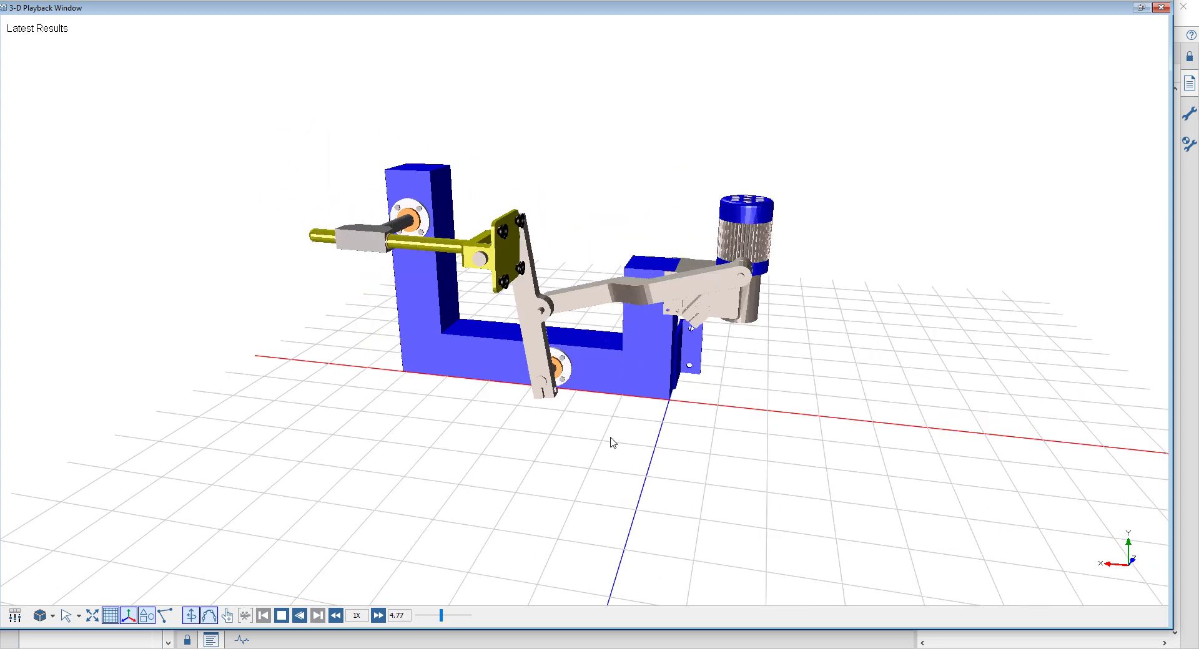